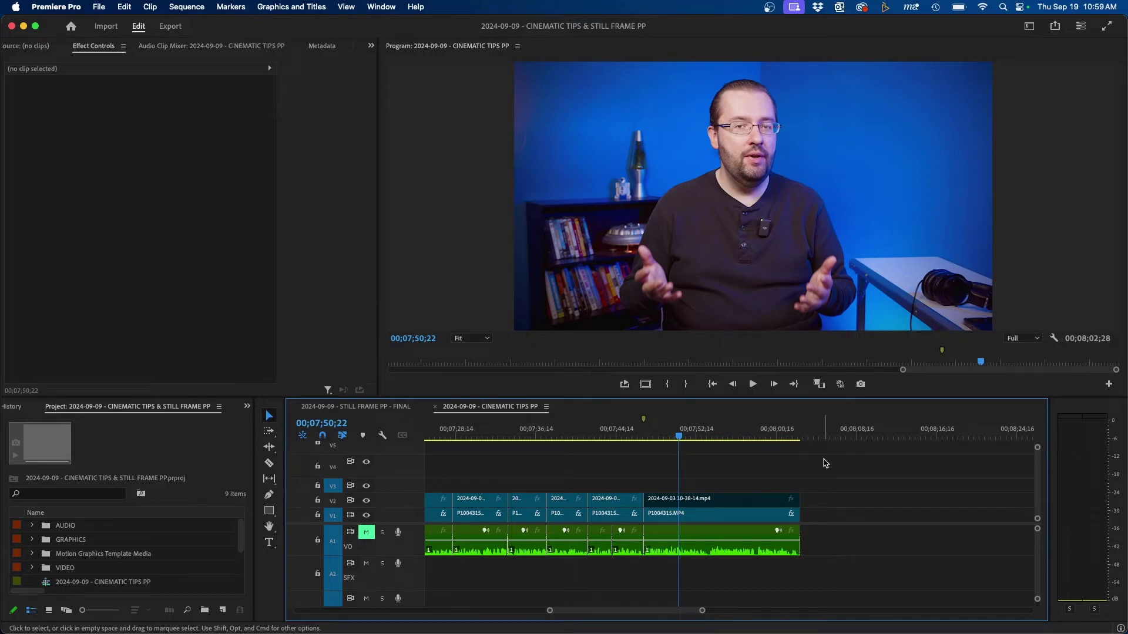
- Switch to the Captions and Graphics workspace and show Safe Margins guides in the Program monitor
click(1028, 26)
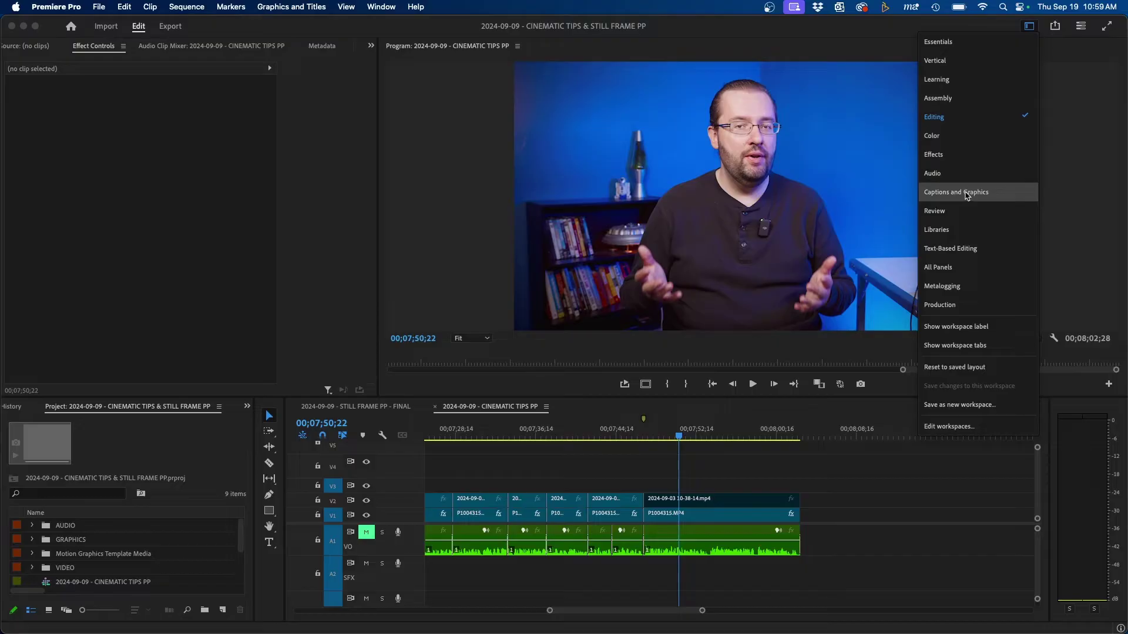
click(966, 195)
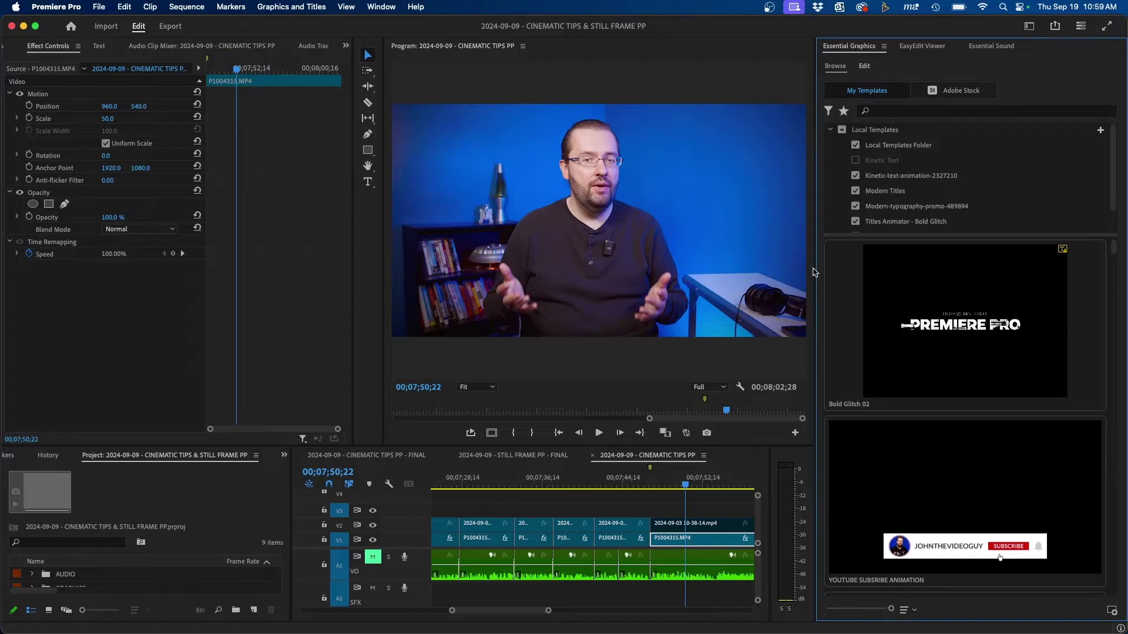
click(743, 429)
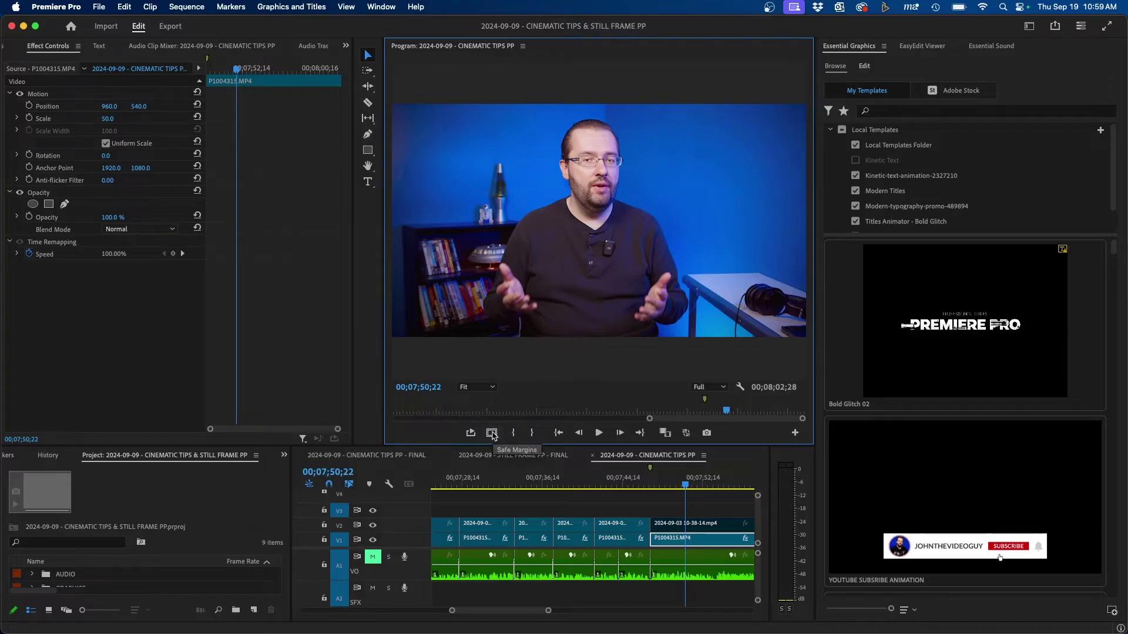
click(492, 433)
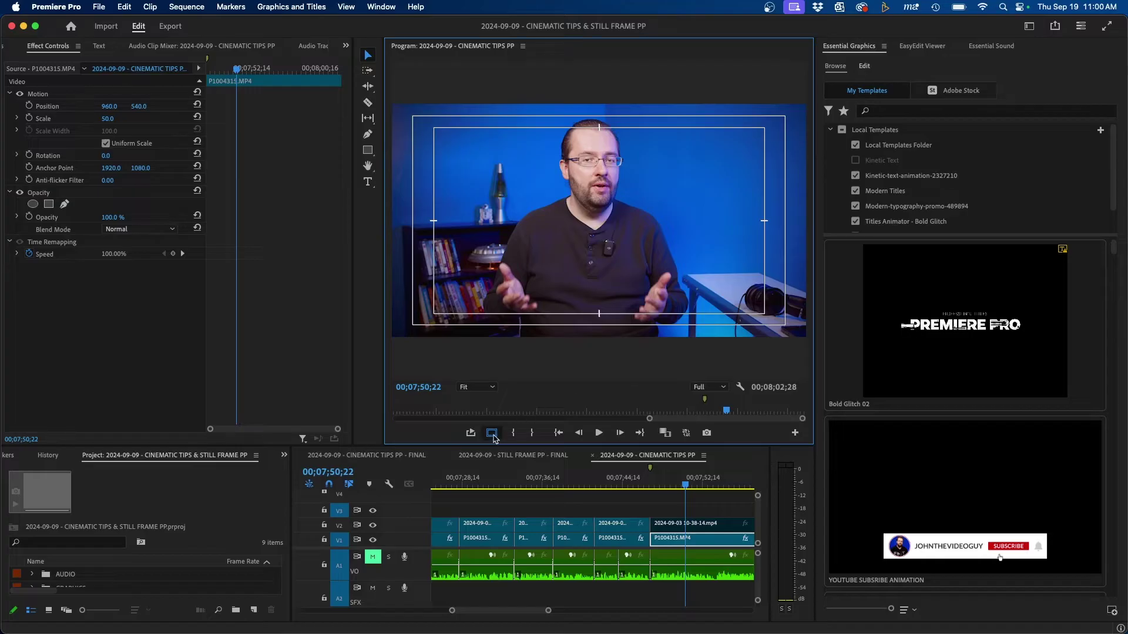
click(794, 434)
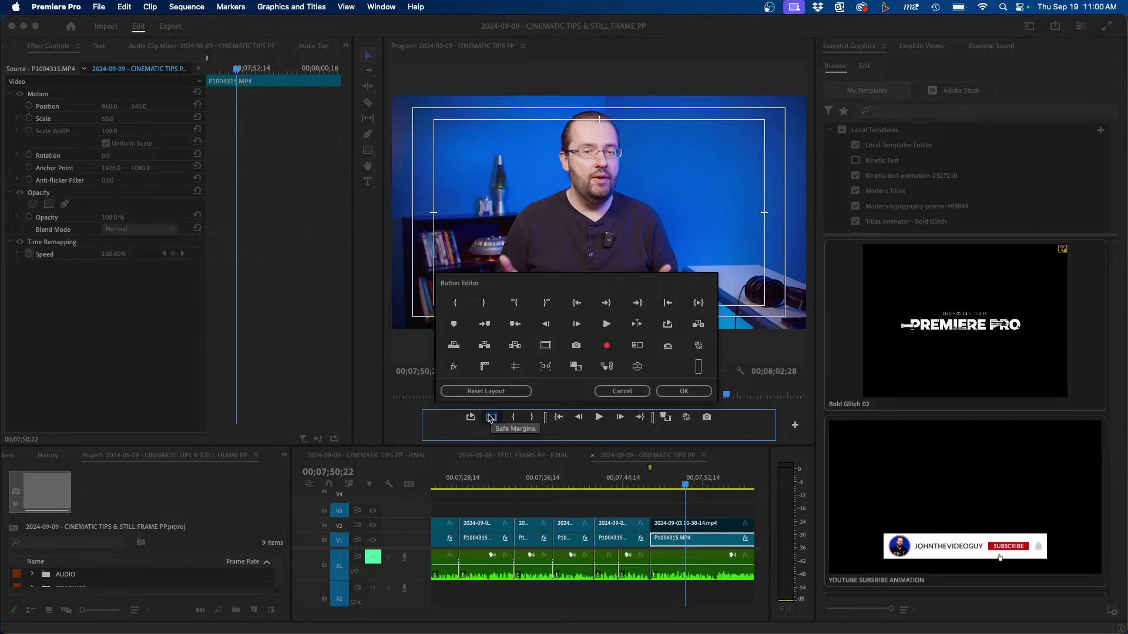
click(685, 391)
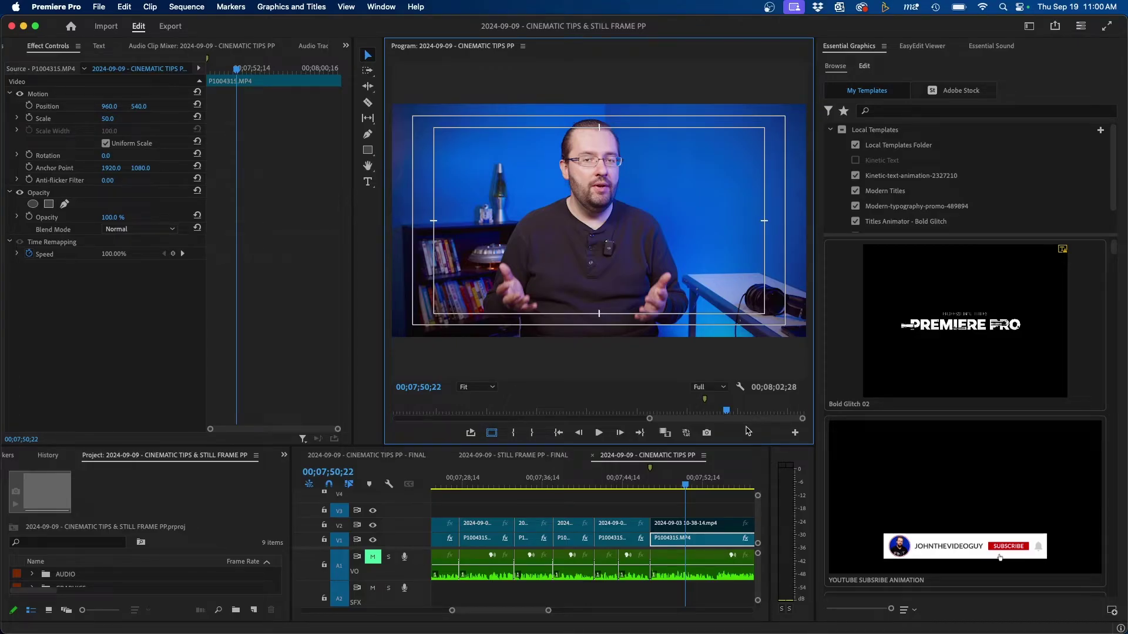
- Draw a white rectangle bar in the lower left of the frame and rename its layer NAME BG
click(368, 150)
drag(435, 266, 599, 297)
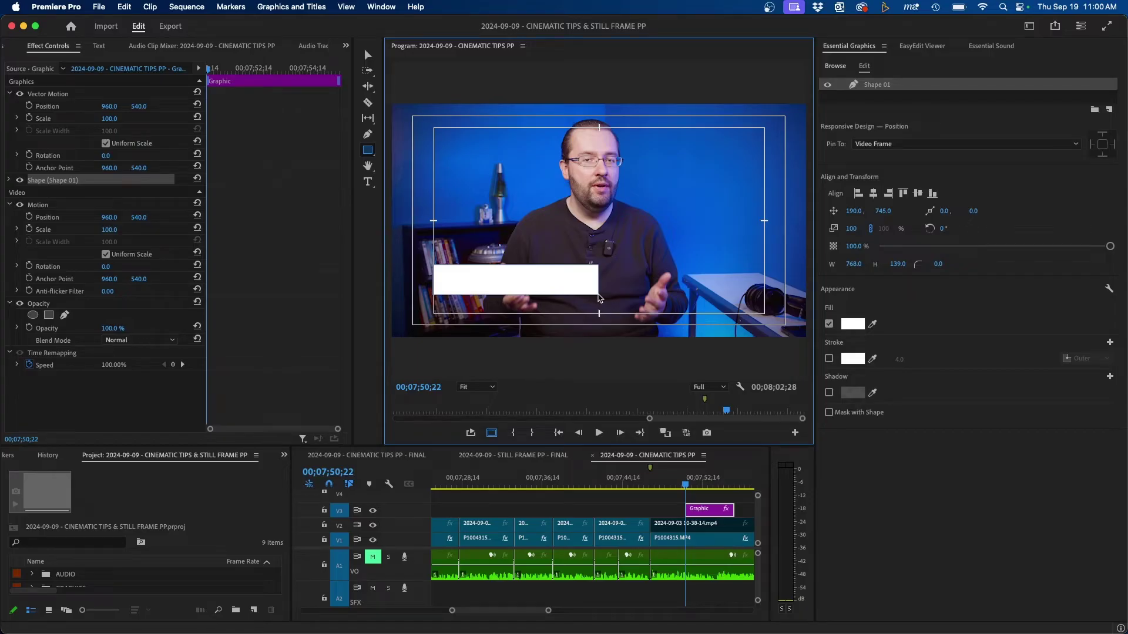
drag(600, 297, 599, 293)
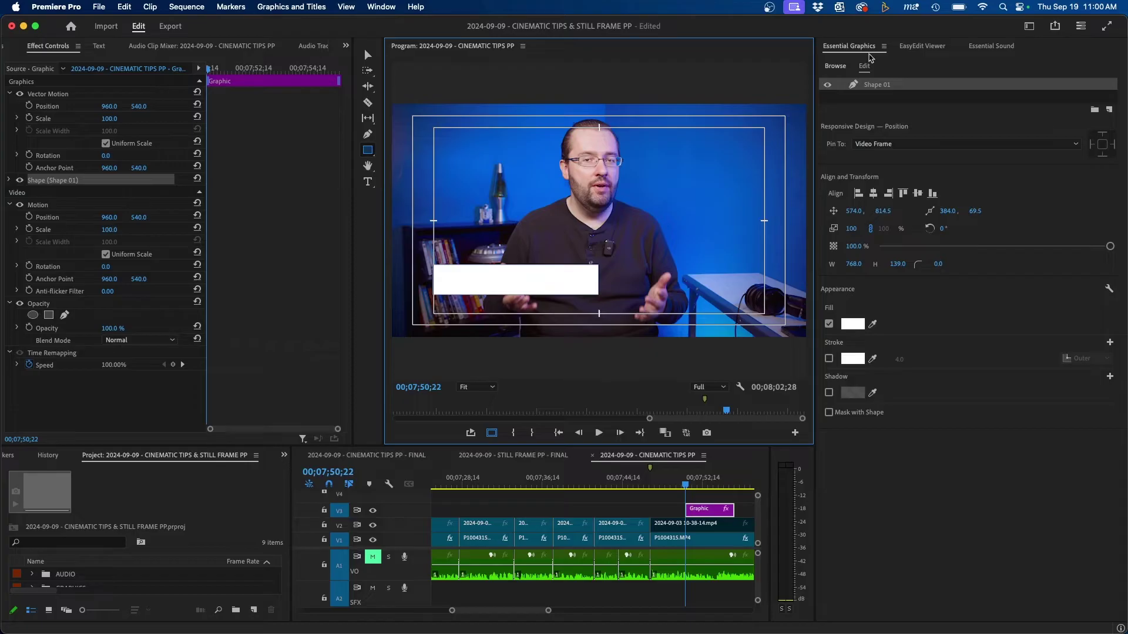
click(863, 46)
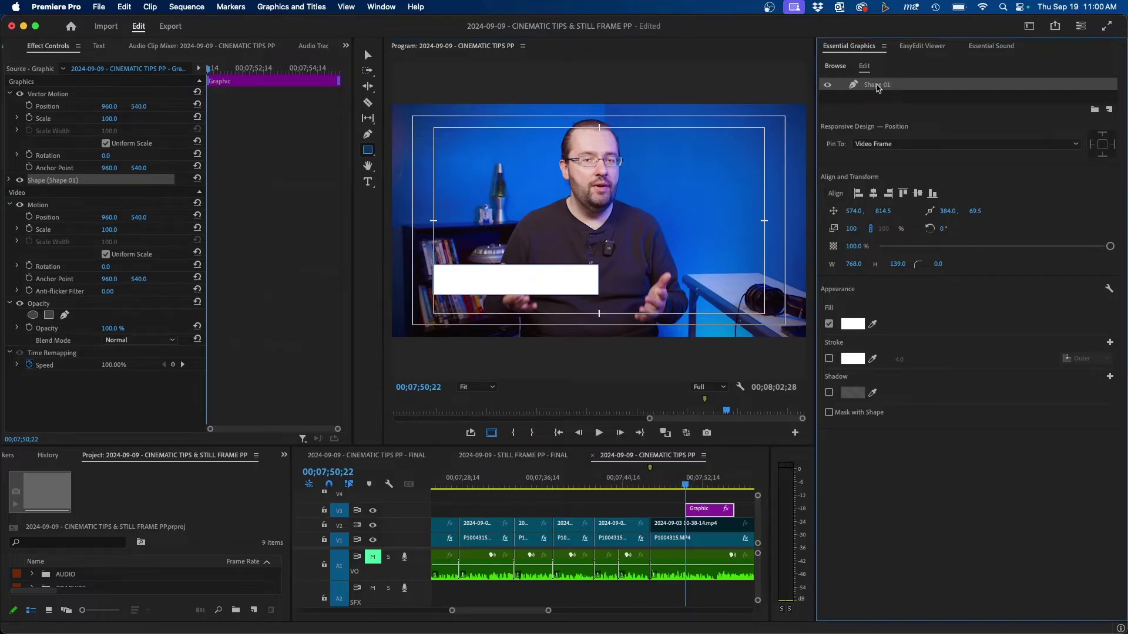
double_click(875, 85)
text(NAM)
key(Return)
- Fill the NAME BG bar with a linear gradient from deep blue 00267D to brighter blue 0040D2
click(853, 325)
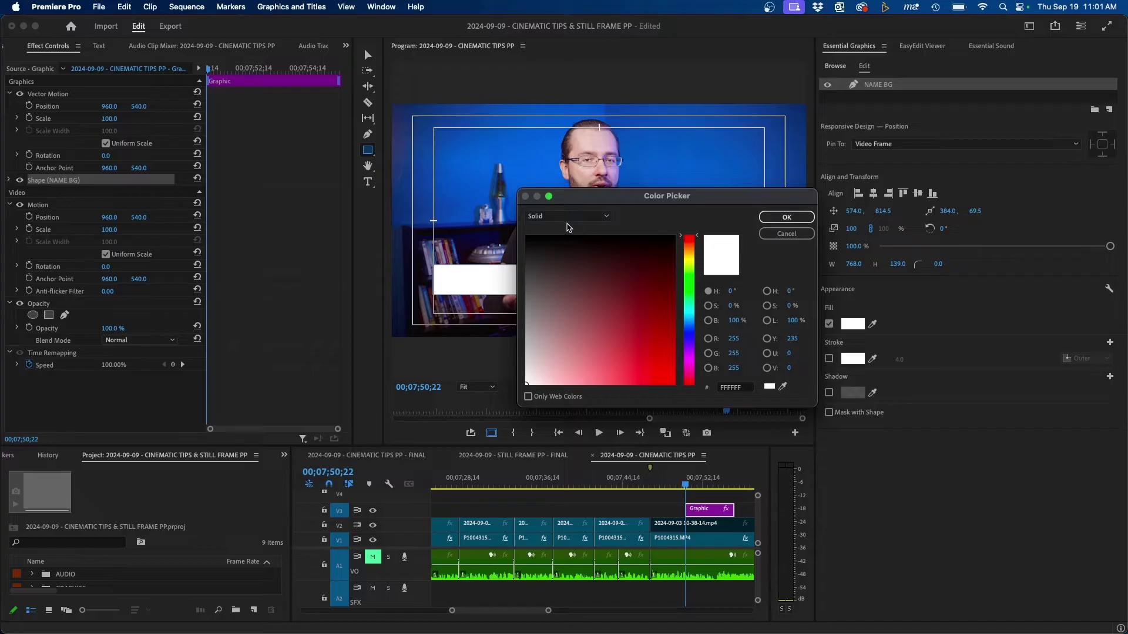
click(577, 217)
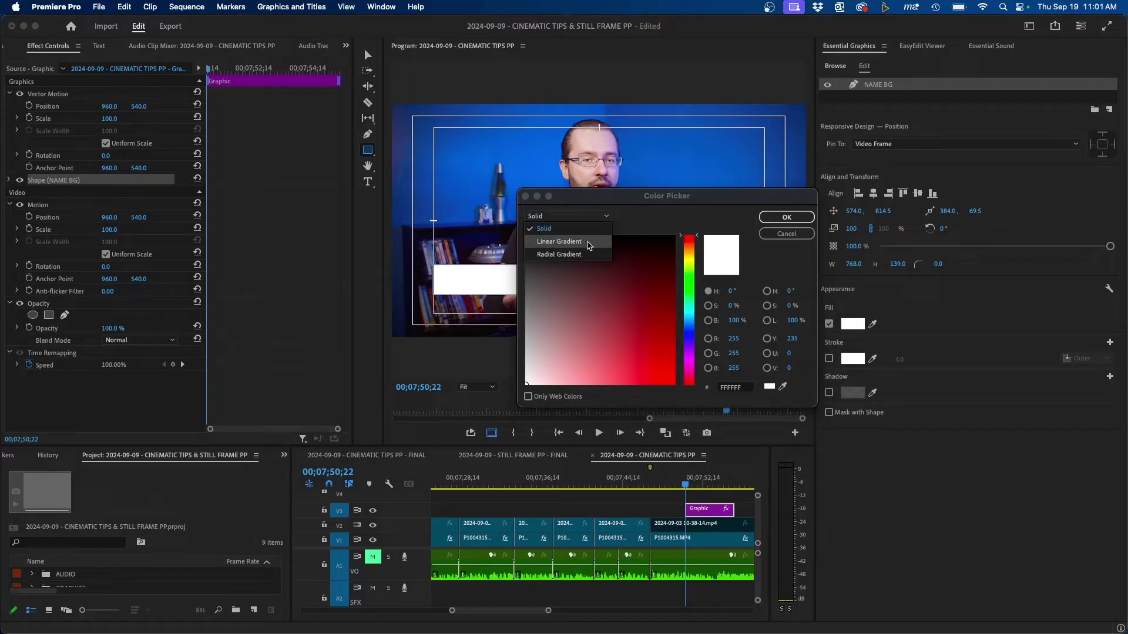
click(595, 246)
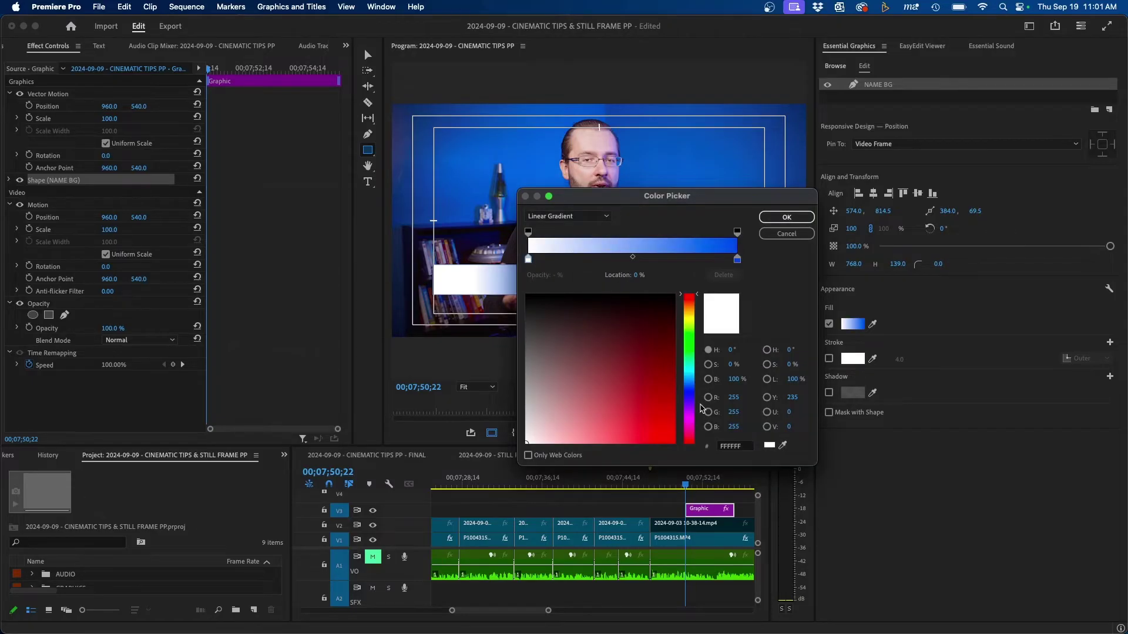
click(689, 385)
click(666, 385)
mouse_move(666, 385)
mouse_down()
mouse_move(677, 385)
mouse_move(674, 368)
mouse_up()
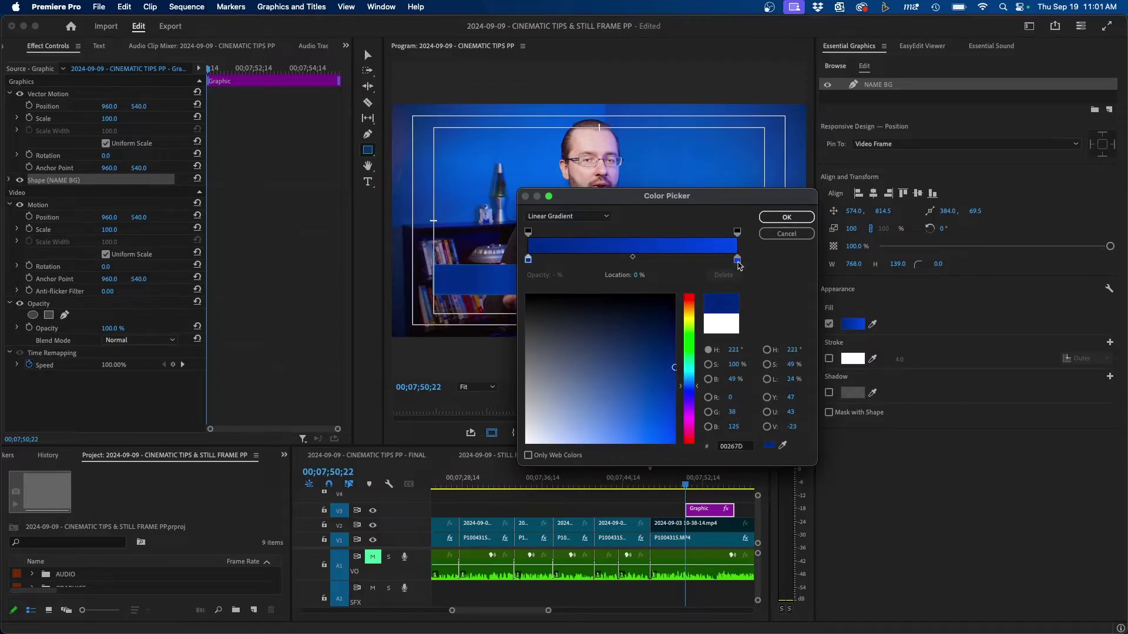
click(737, 259)
click(671, 421)
drag(671, 421, 675, 418)
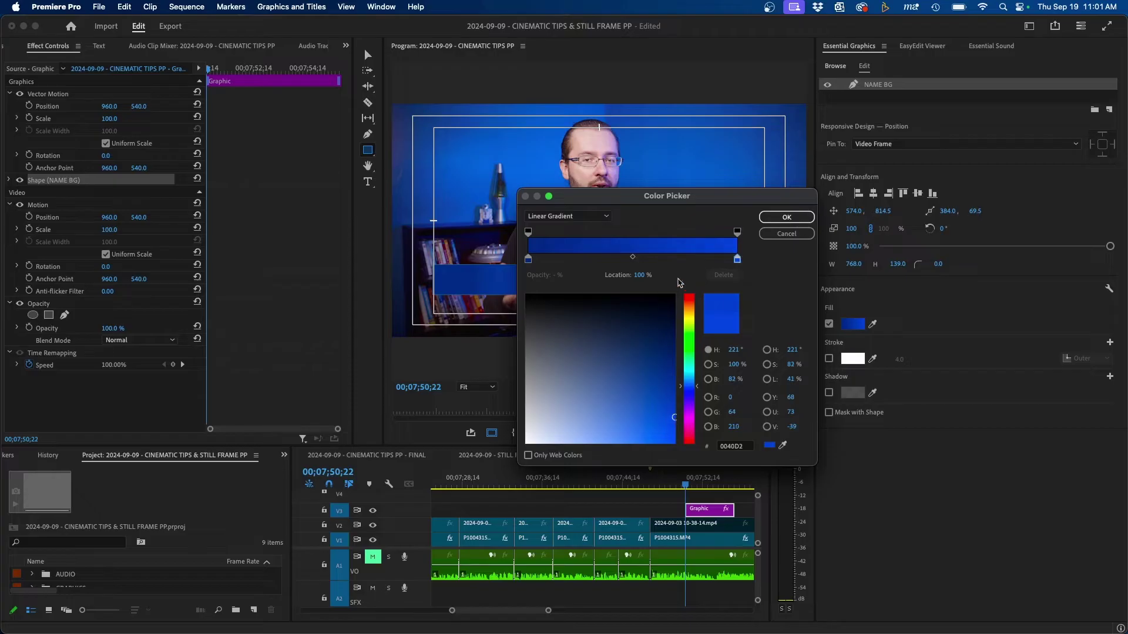
click(805, 222)
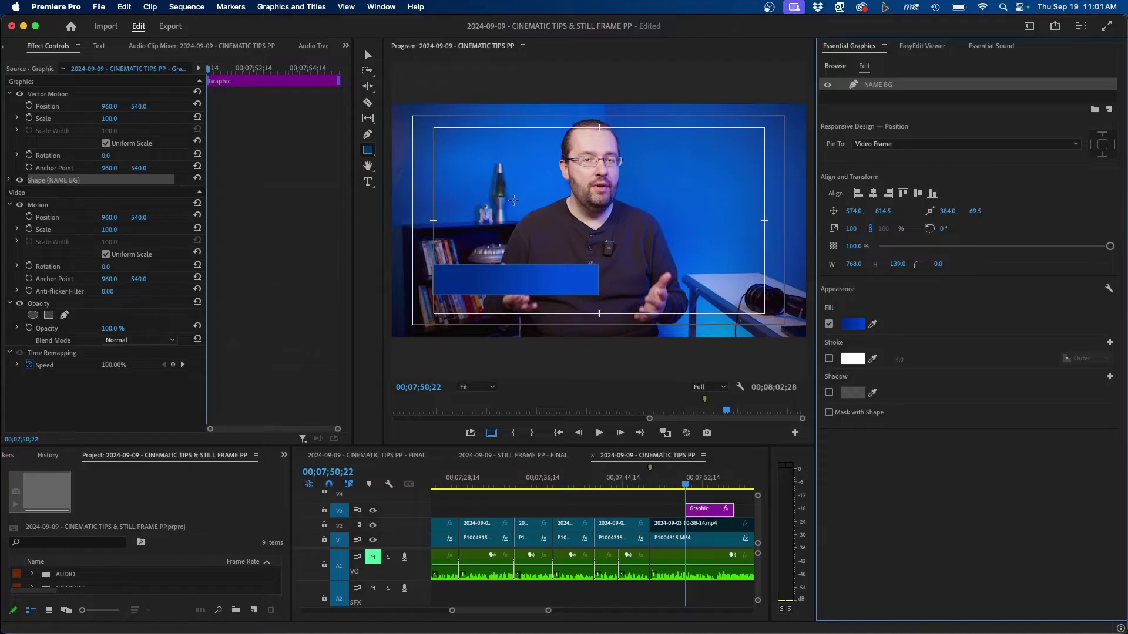
click(368, 182)
- Type the title JOHN THE VIDEO GUY in white Futura and enlarge it to size 67
click(488, 223)
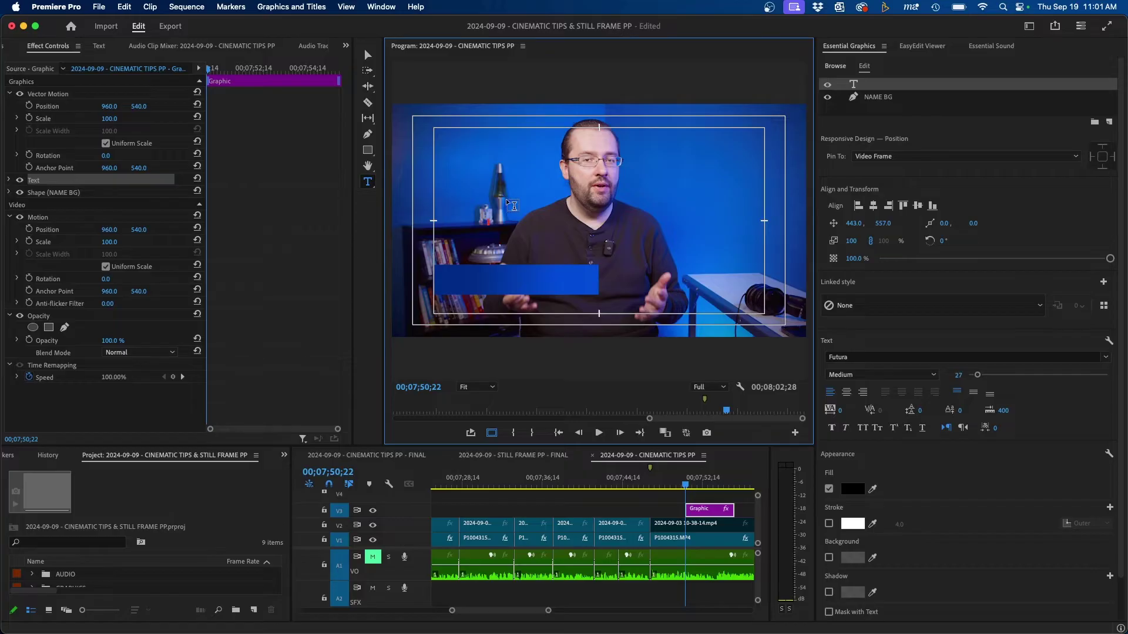
text(THE VIDEO GUY)
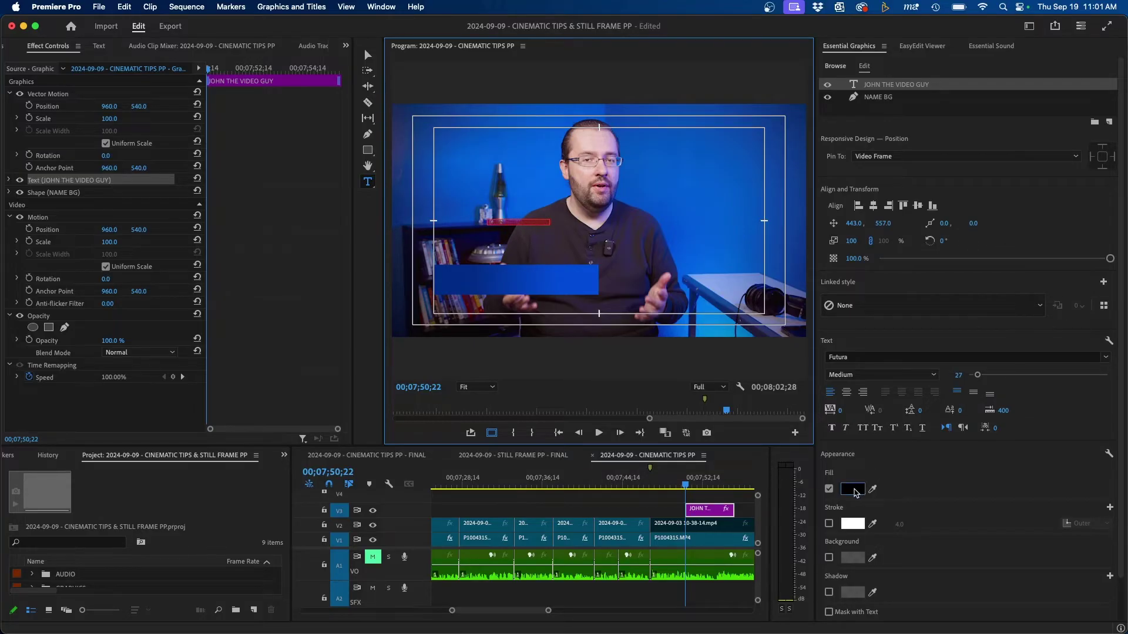
click(852, 488)
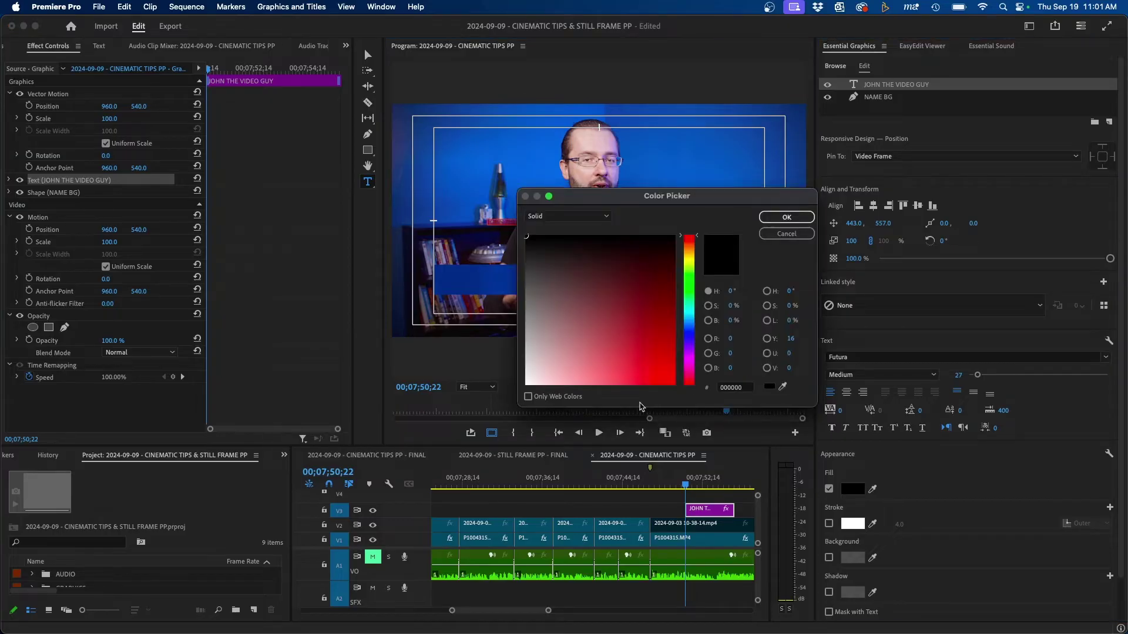
drag(578, 358, 447, 436)
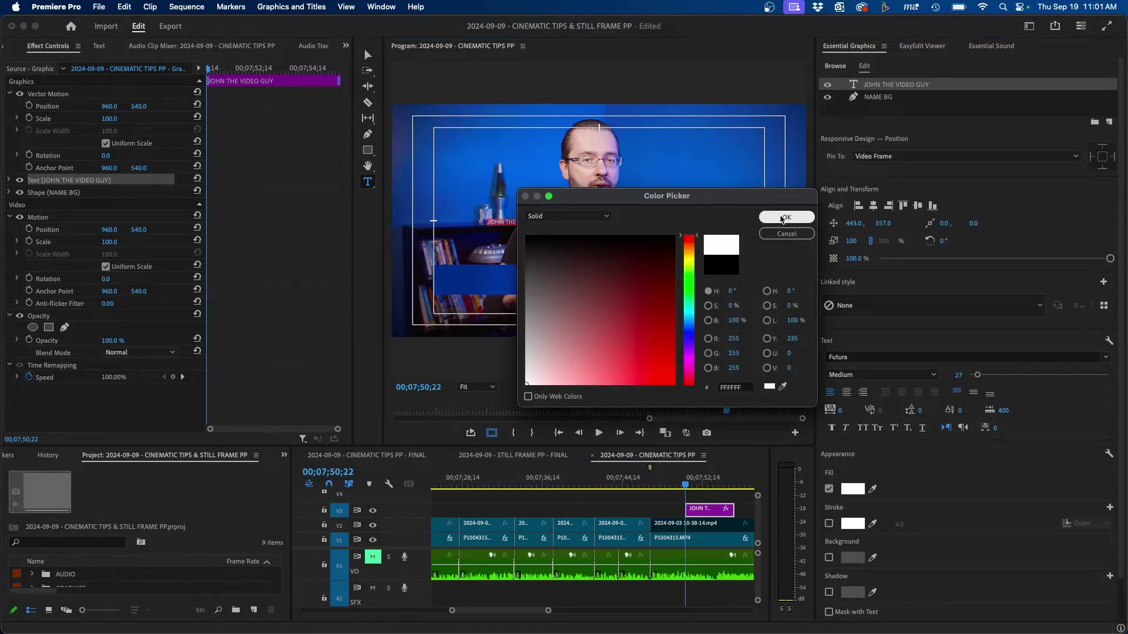
click(786, 217)
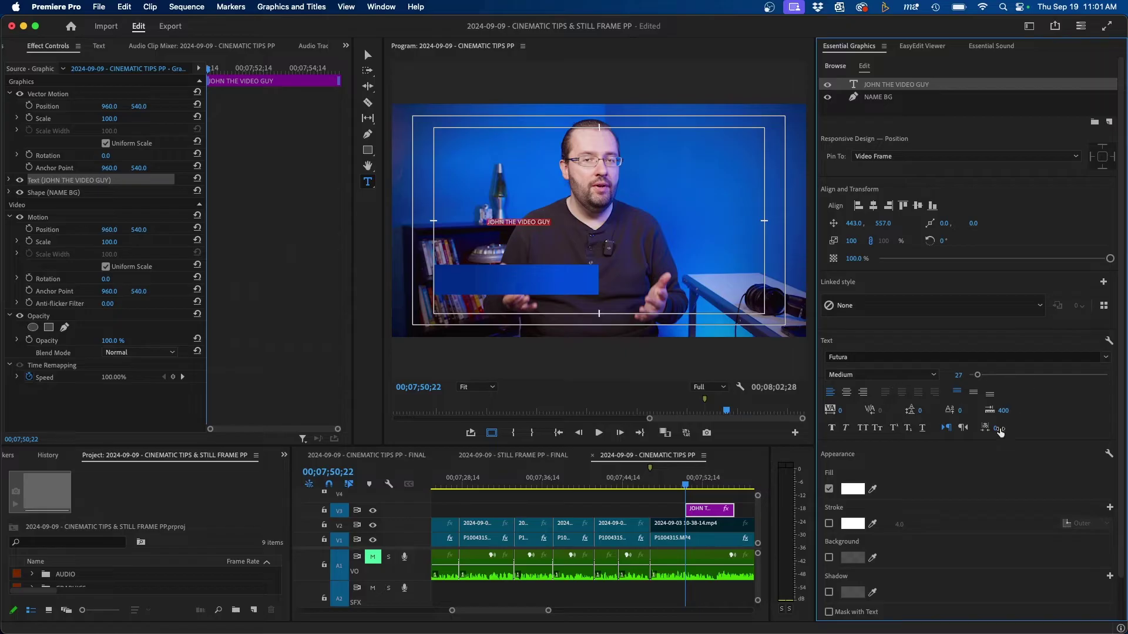
click(865, 358)
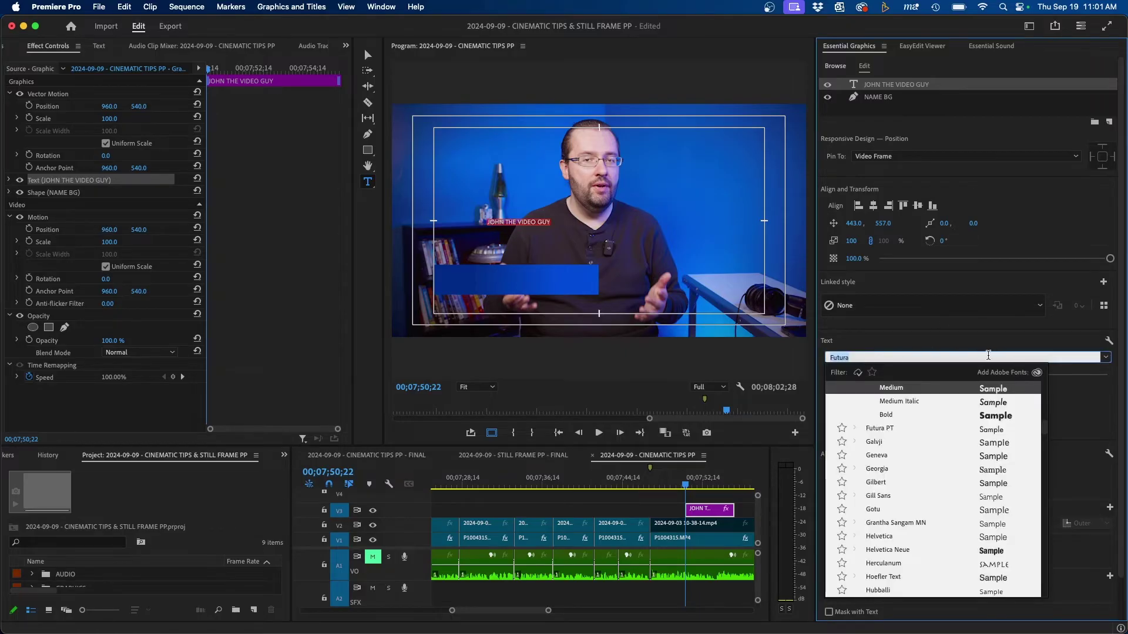
click(888, 346)
drag(980, 376, 991, 376)
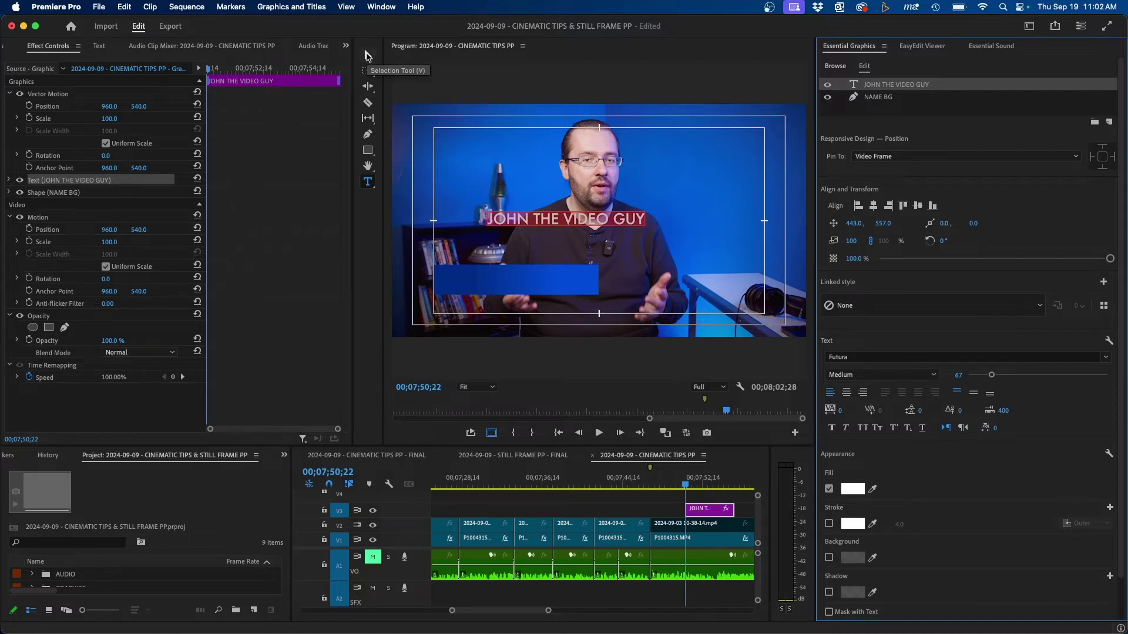
click(365, 56)
- Shrink the title to size 60 and centre it inside the blue NAME BG bar
drag(530, 238, 478, 281)
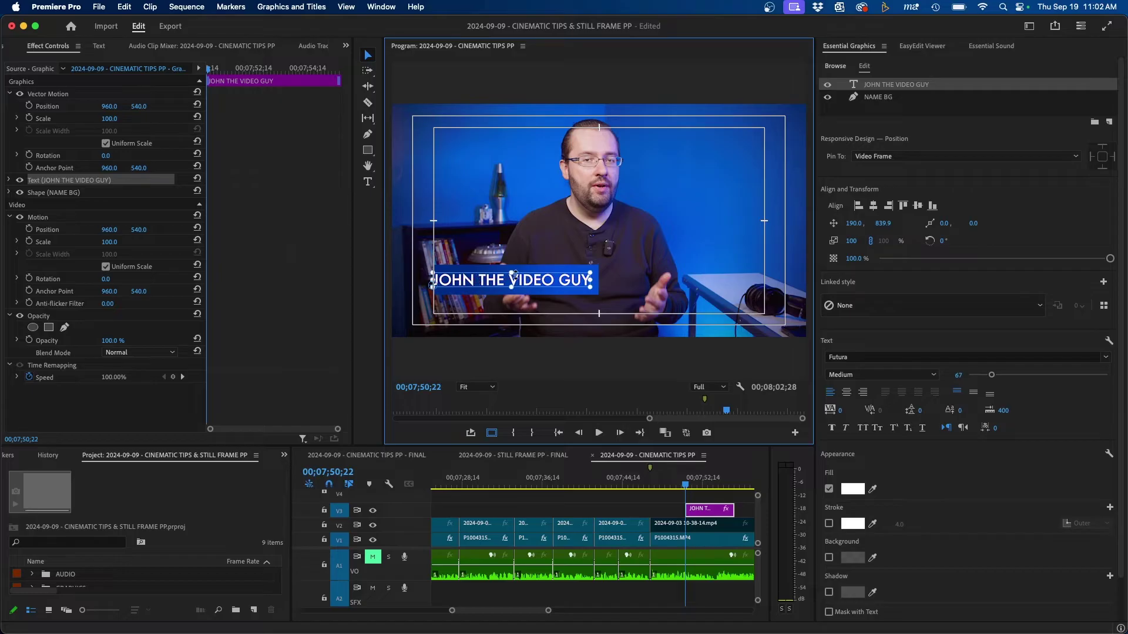
drag(991, 375, 989, 376)
drag(532, 286, 543, 284)
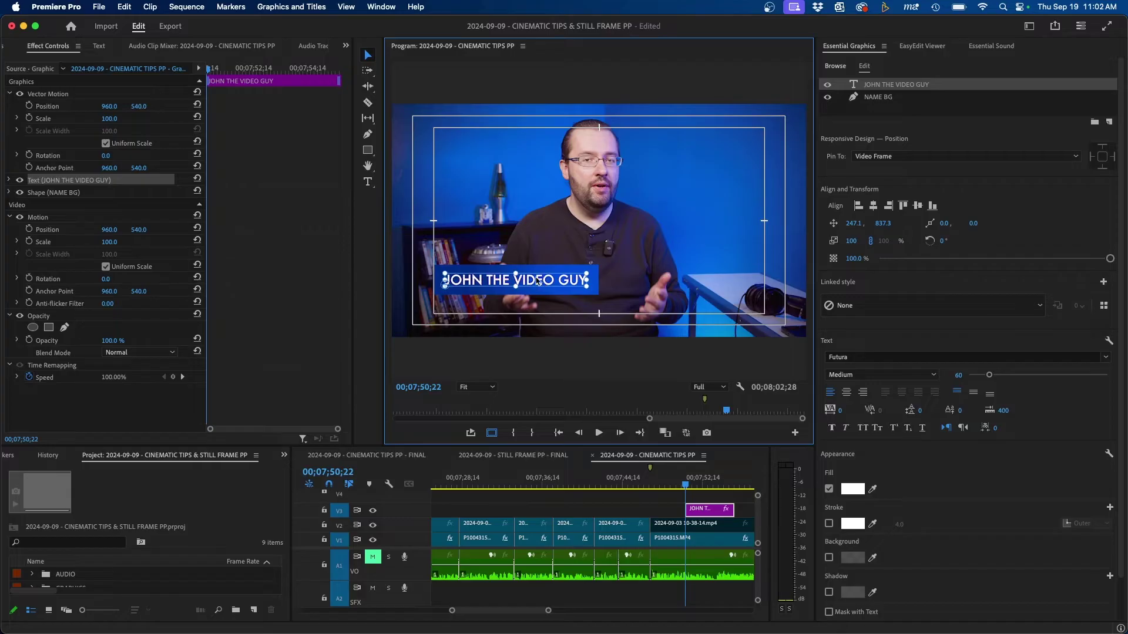
click(621, 254)
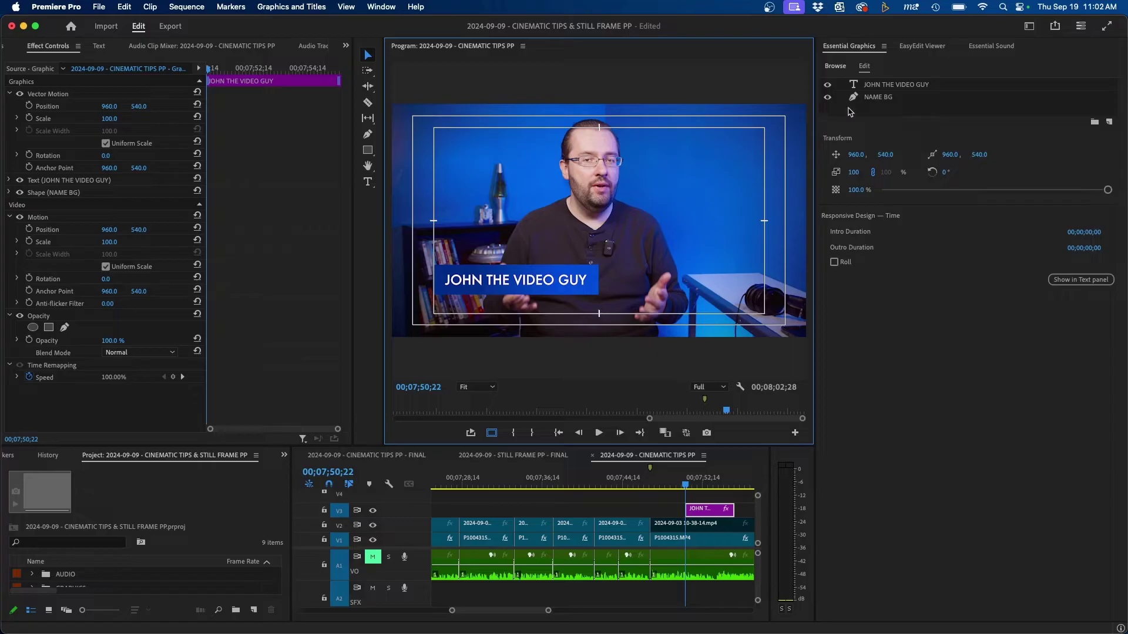
click(899, 98)
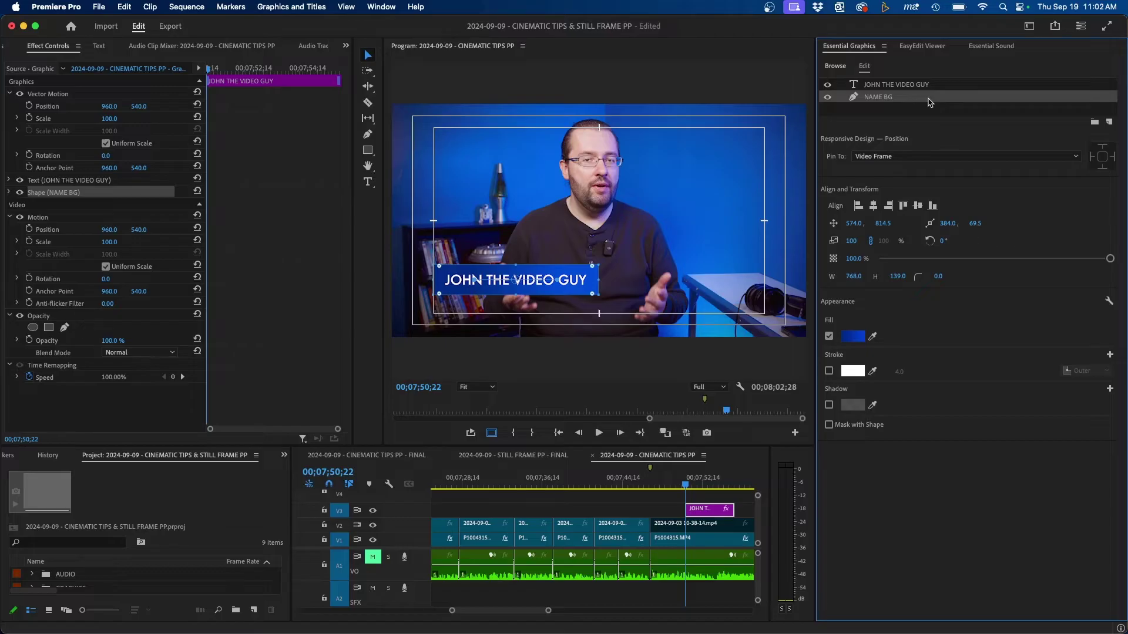
- Duplicate the NAME BG bar and rename the copy TITLE BG
key(super+c)
key(super+v)
double_click(878, 84)
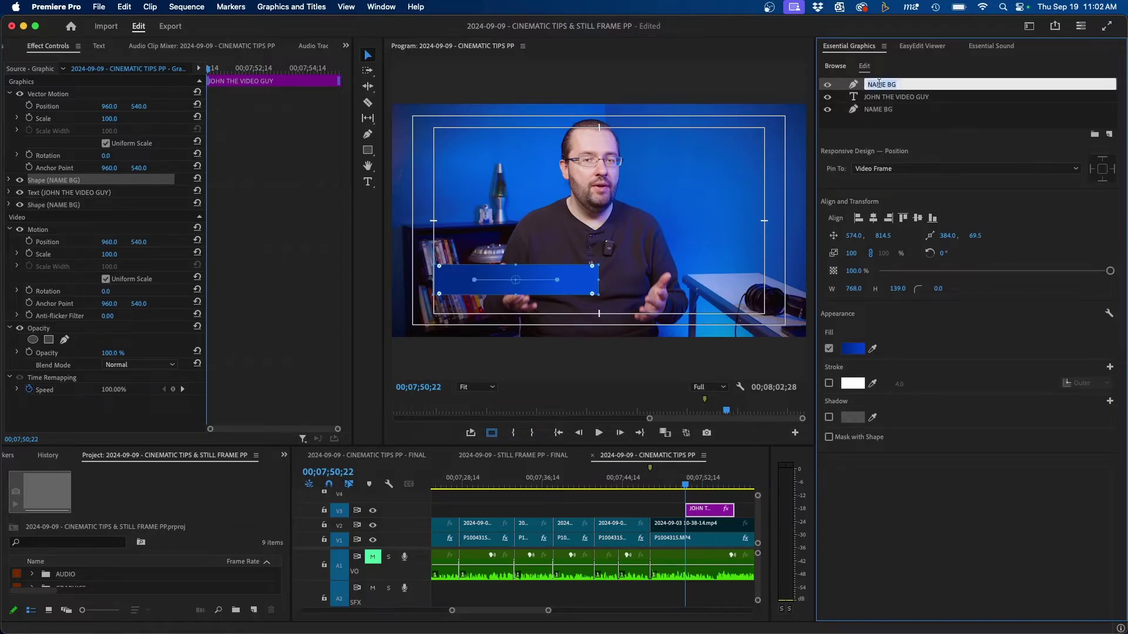
text(TITLE BG)
key(Return)
- Give TITLE BG a solid white fill and resize it into a thin bar below the name
click(853, 349)
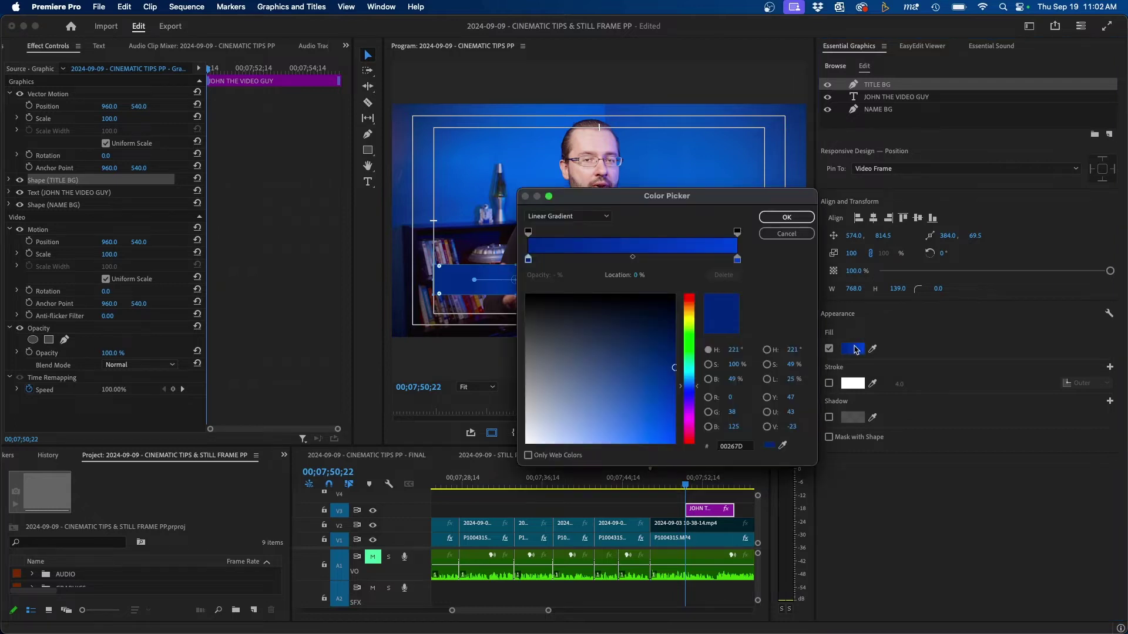
click(567, 216)
click(559, 241)
click(544, 228)
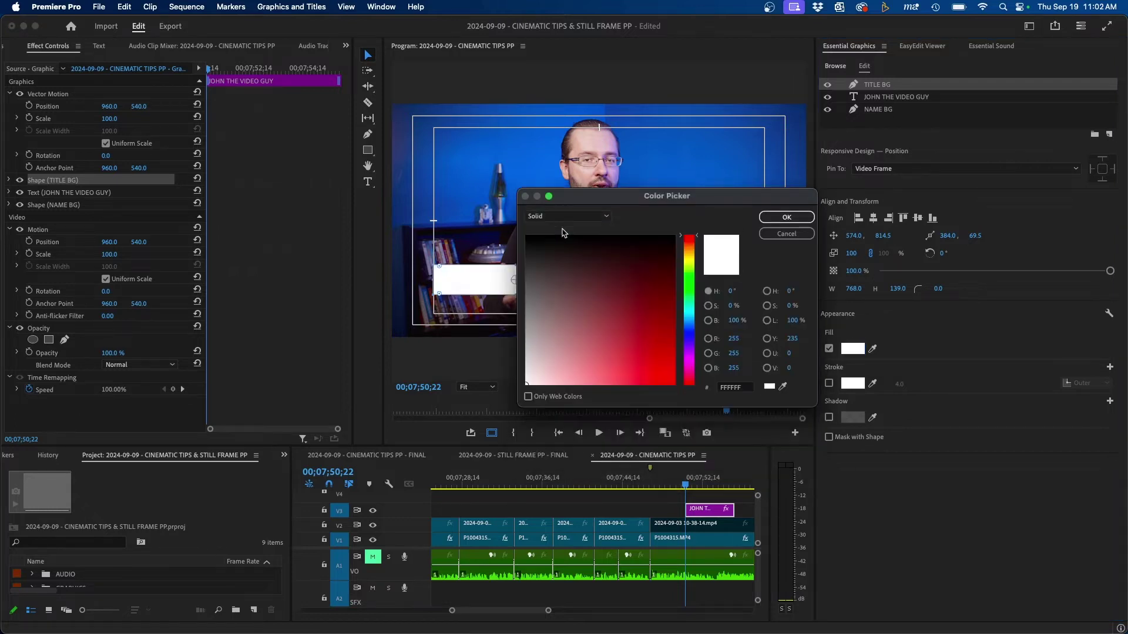
click(774, 218)
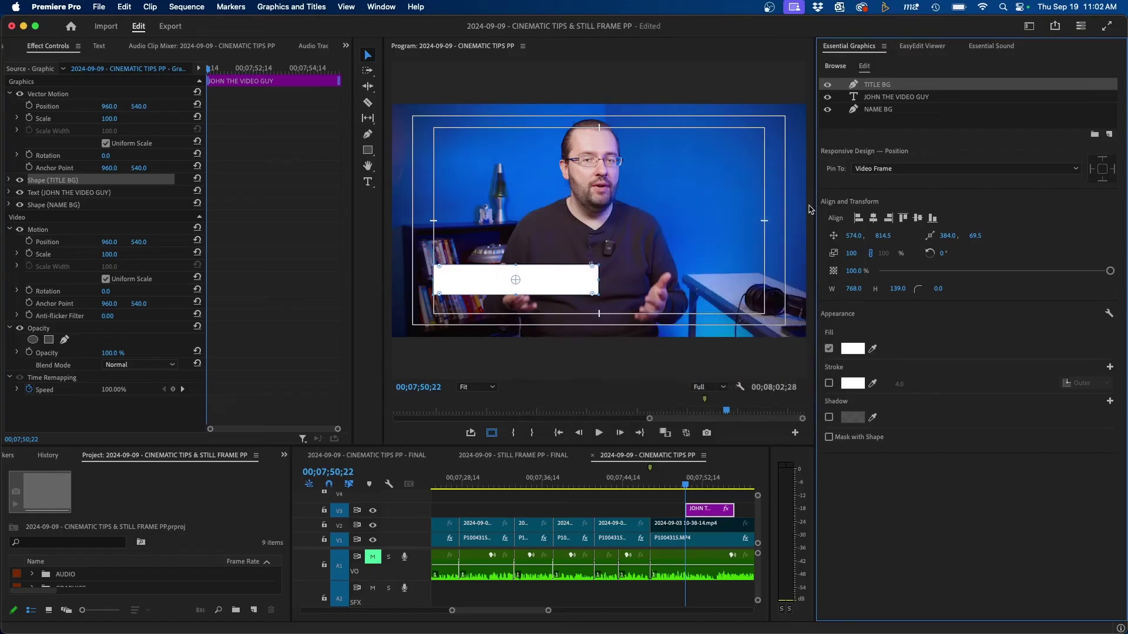
drag(518, 266, 515, 288)
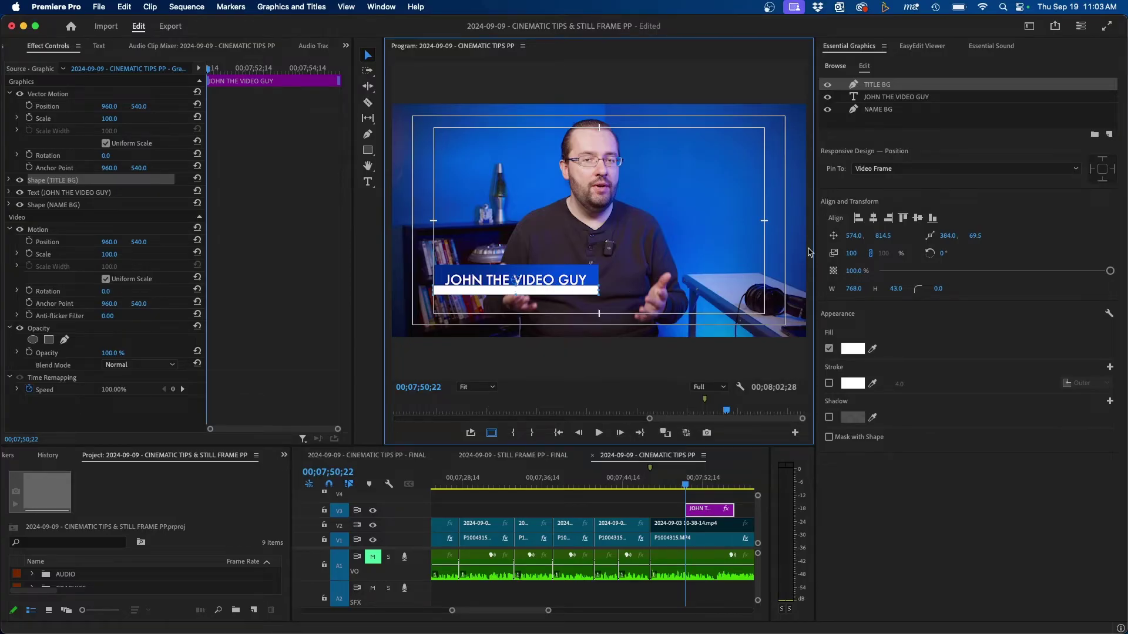
mouse_move(880, 239)
mouse_down()
mouse_move(915, 228)
mouse_move(897, 230)
mouse_up()
click(817, 150)
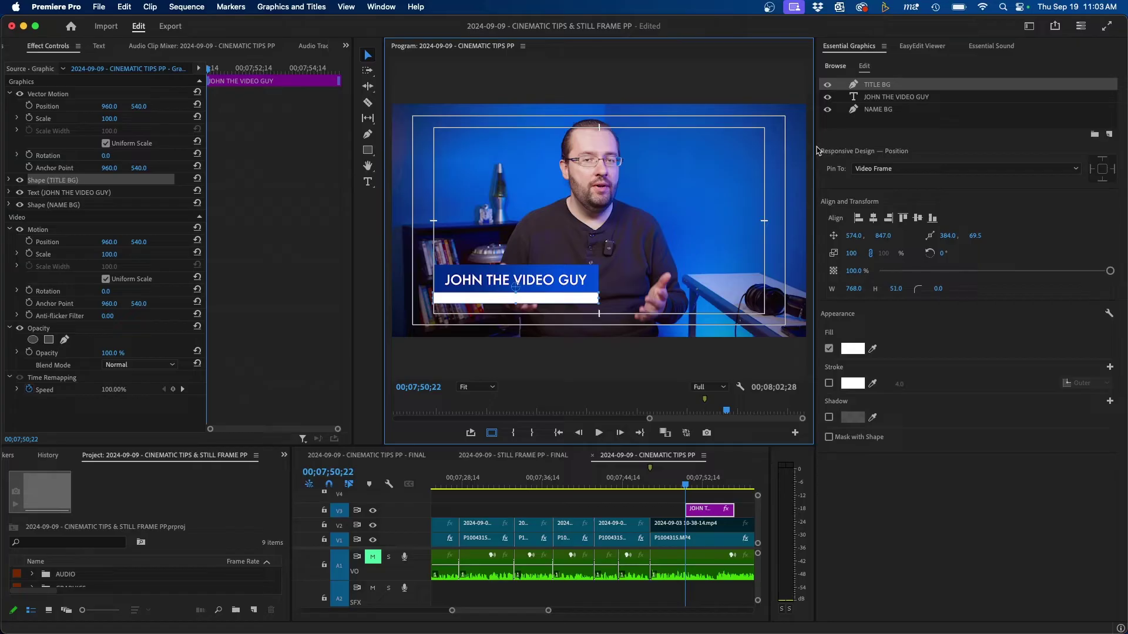
- Duplicate the JOHN THE VIDEO GUY text and move the copy down onto the white bar
click(895, 98)
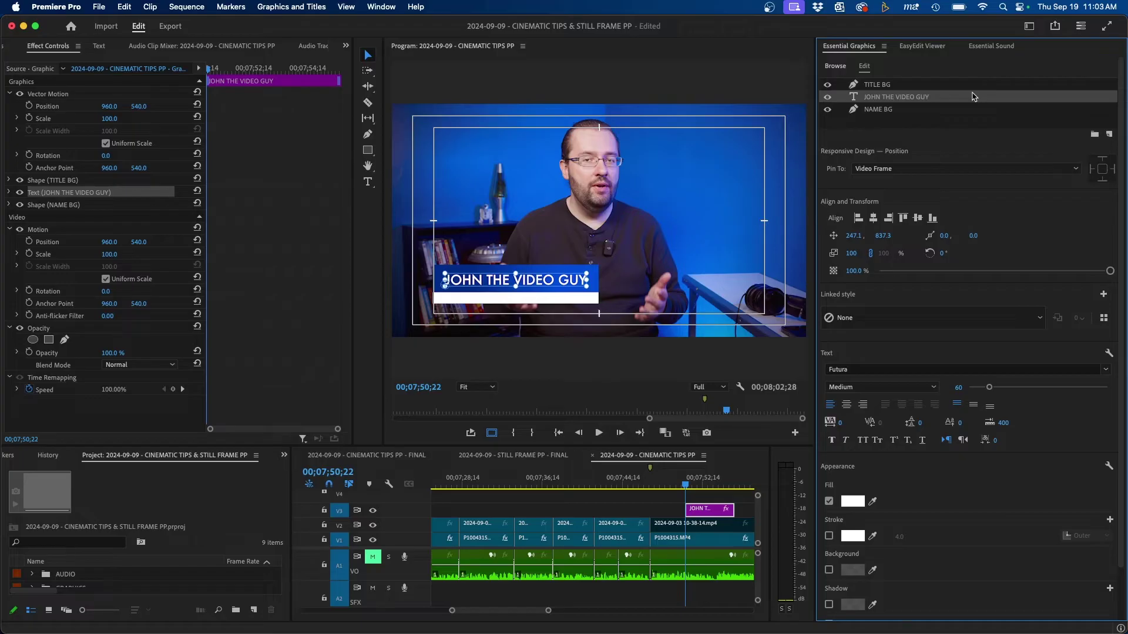
key(super+c)
key(super+v)
drag(552, 288, 552, 305)
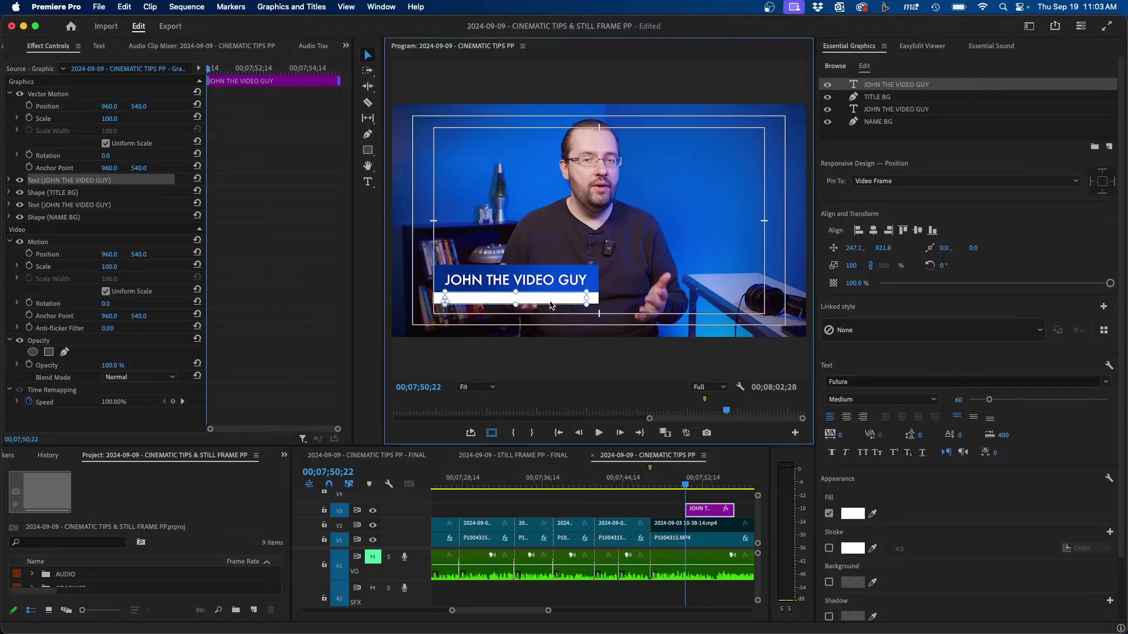
double_click(552, 305)
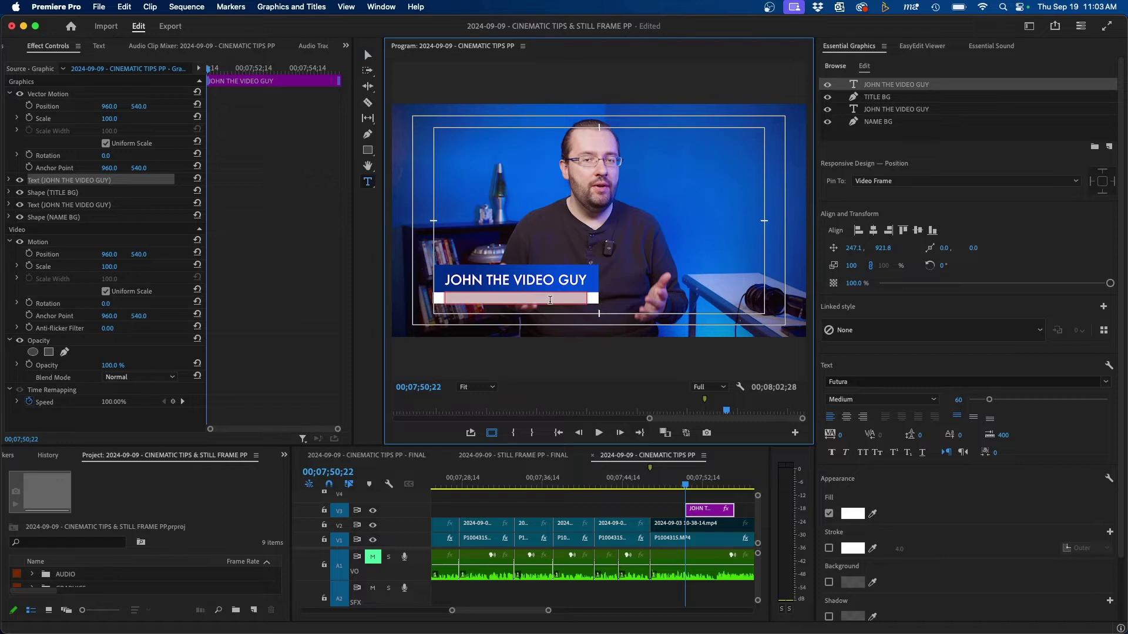
click(852, 514)
- Change the copied text to black CONTENT CREATOR / VIDEO EDITOR at size 31, centred on the white bar
click(528, 238)
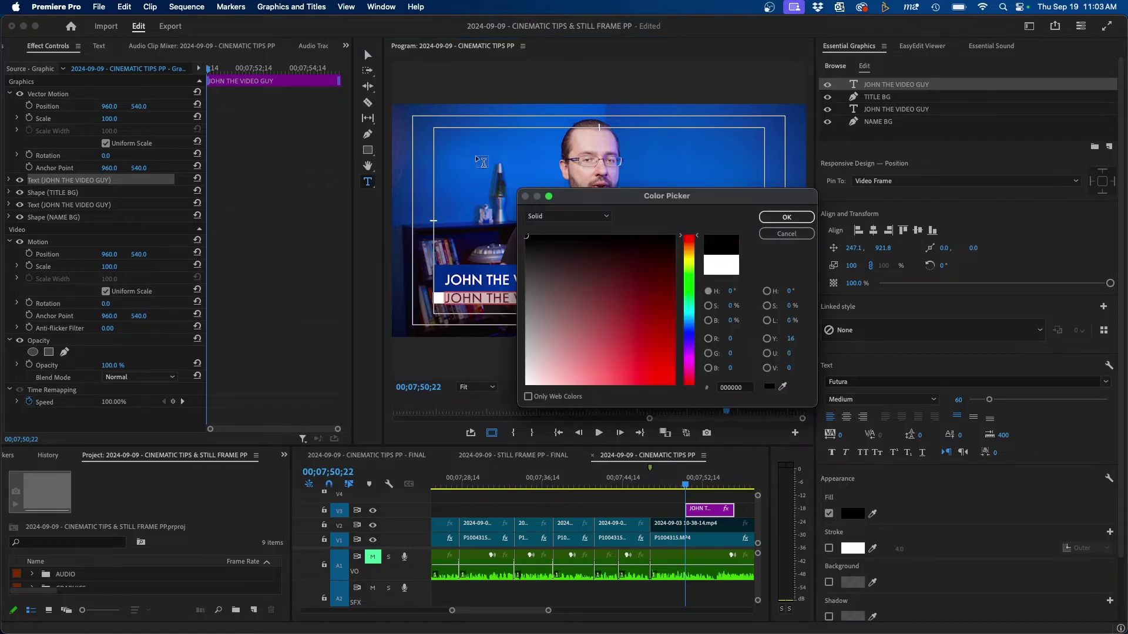
click(786, 216)
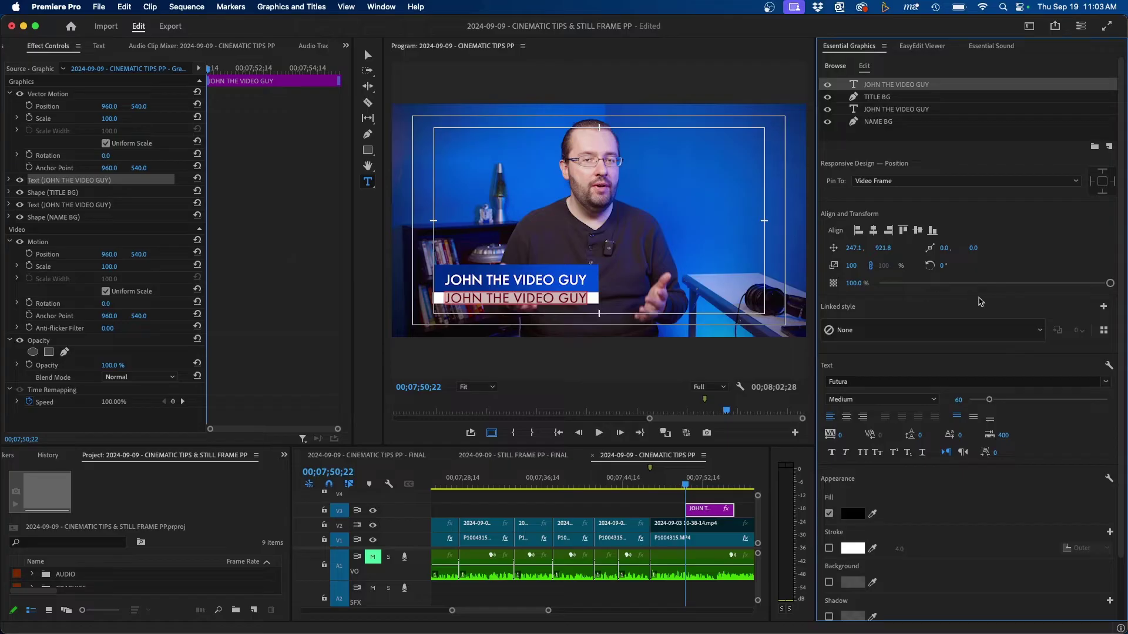
text(CONTENT CREATOR / VIDEO EDITOR)
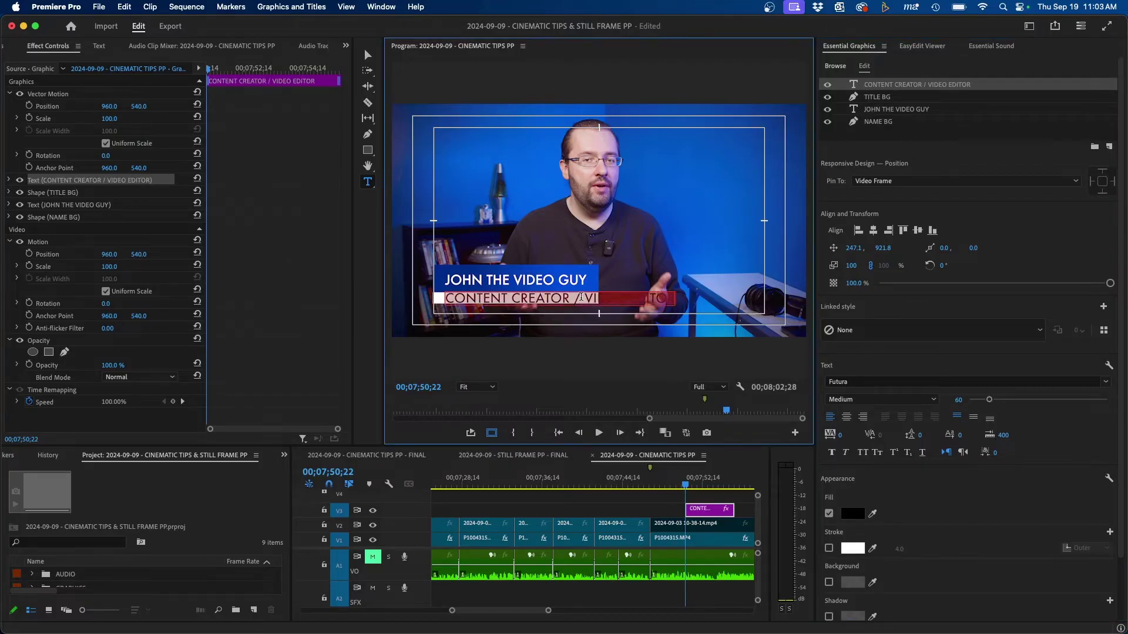
drag(989, 399, 978, 400)
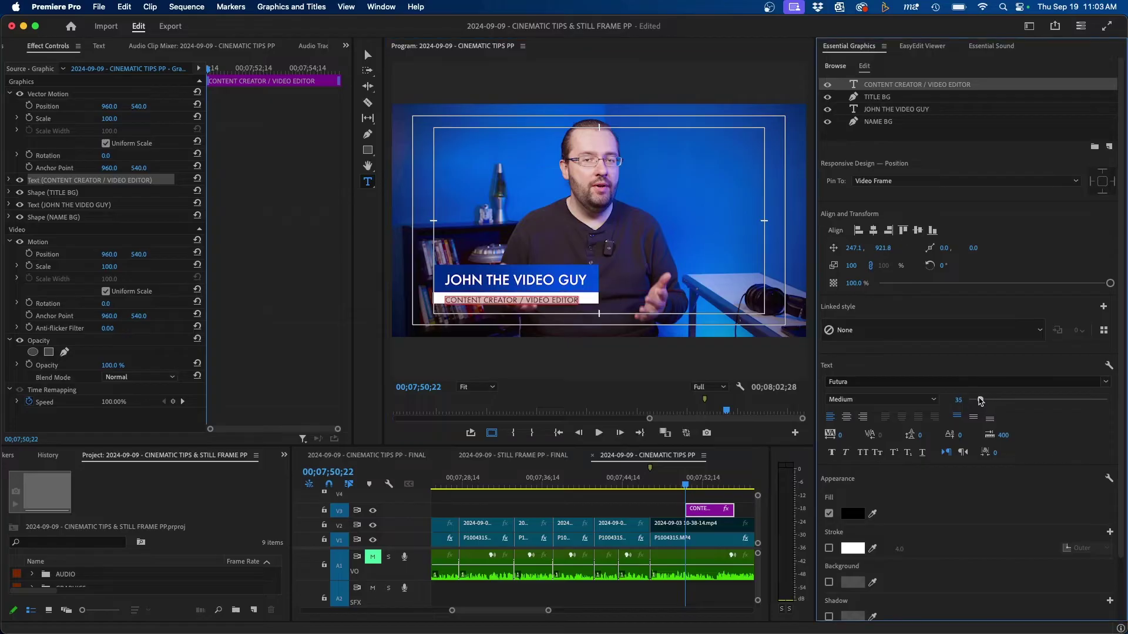
click(367, 55)
click(485, 300)
drag(485, 300, 485, 298)
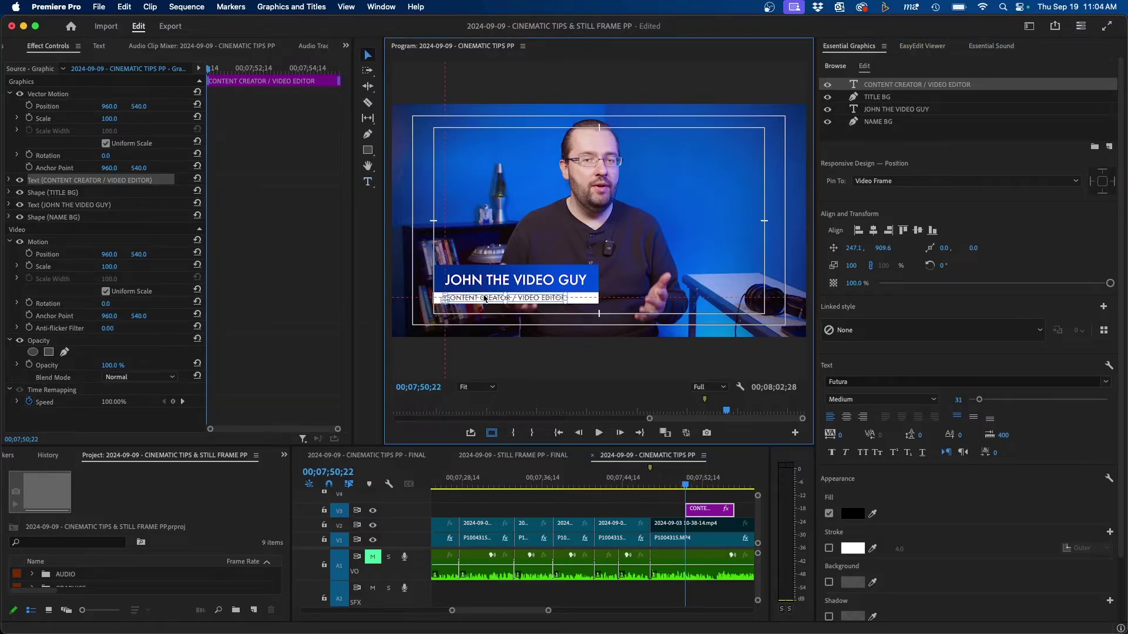
- Select the JOHN THE VIDEO GUY and NAME BG layers in the V3 graphic clip
click(630, 472)
click(514, 283)
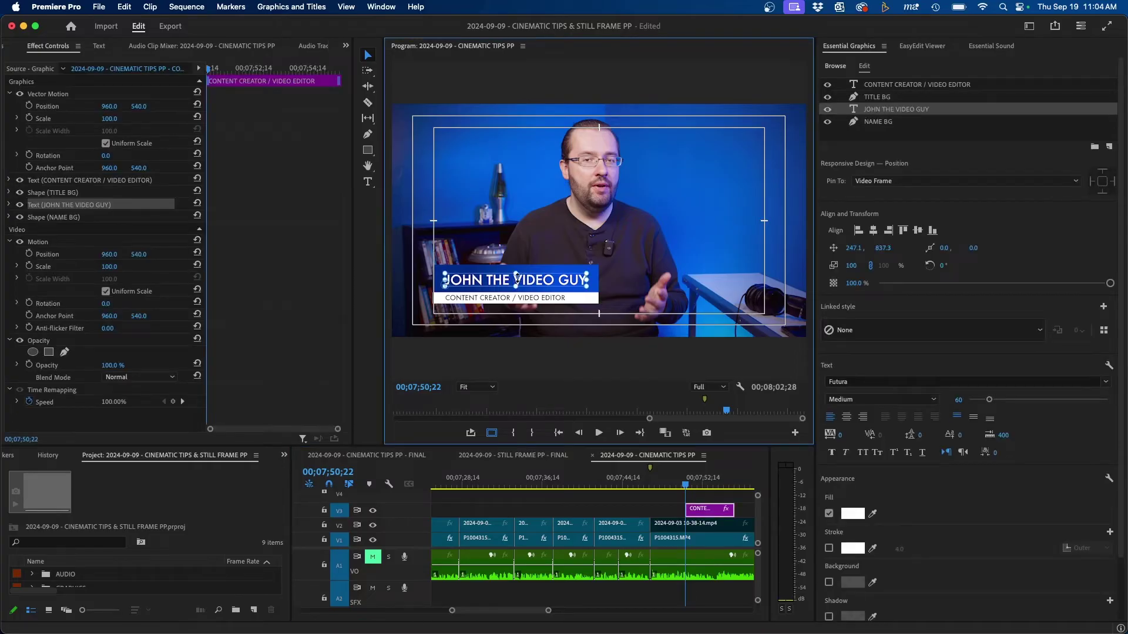
key(super+shift+a)
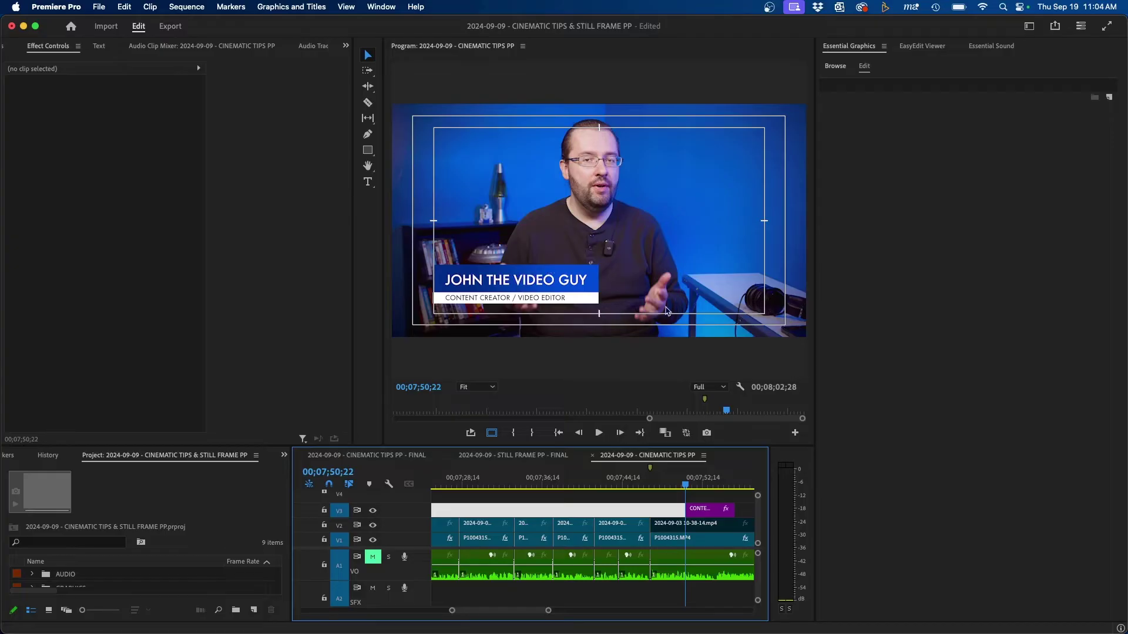
click(703, 509)
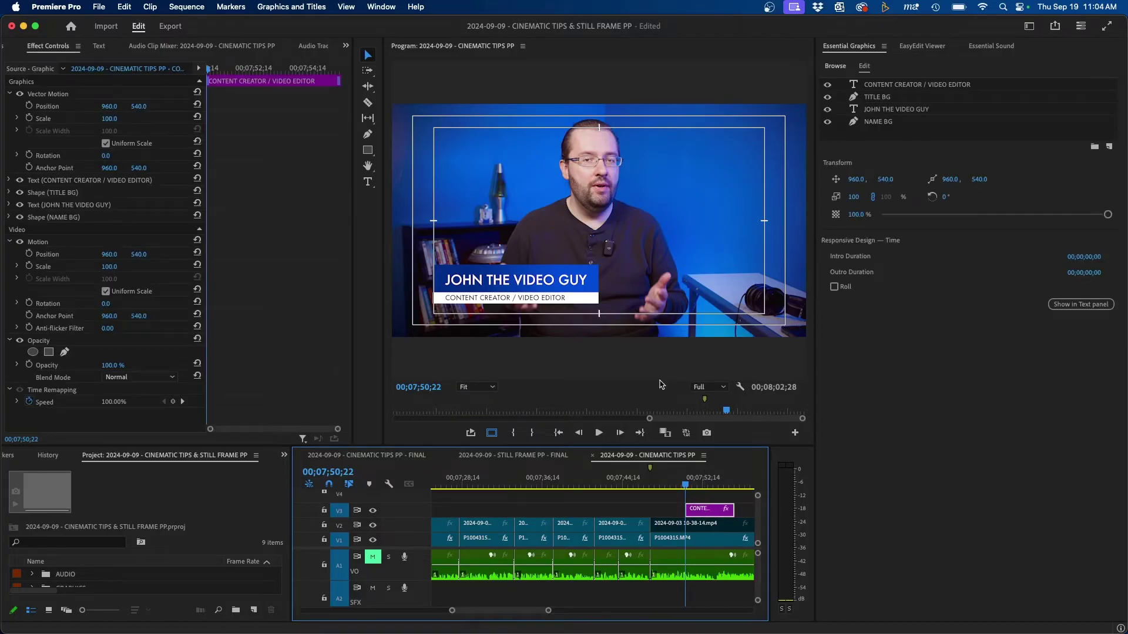
click(891, 110)
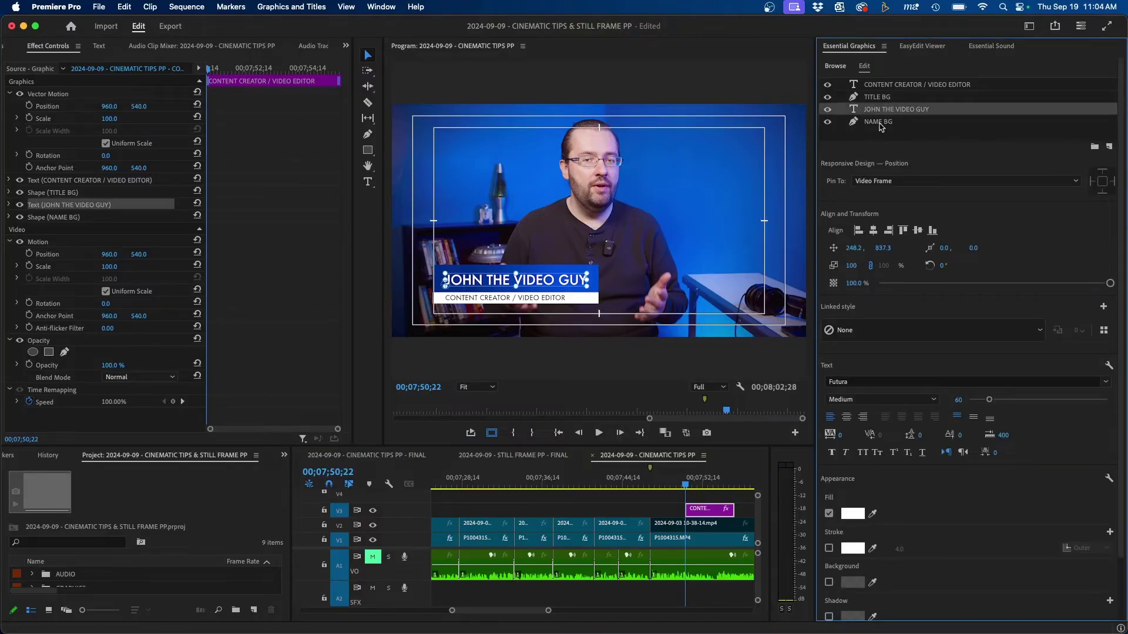
shift+click(881, 124)
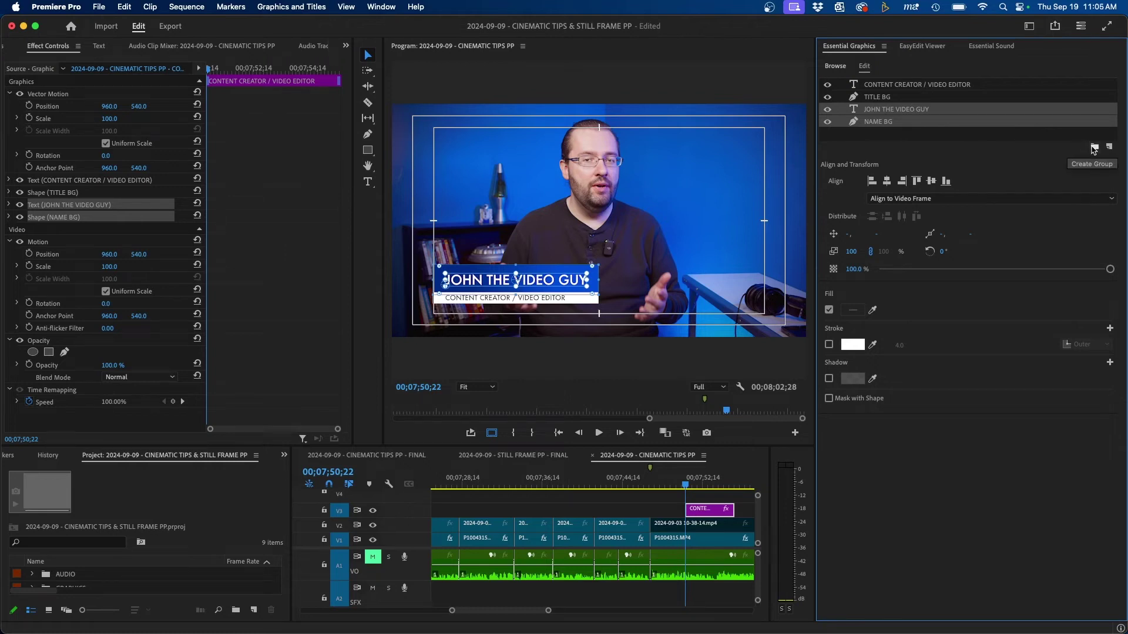
- Group the name text and NAME BG bar into a group named NAME
click(1093, 147)
double_click(881, 110)
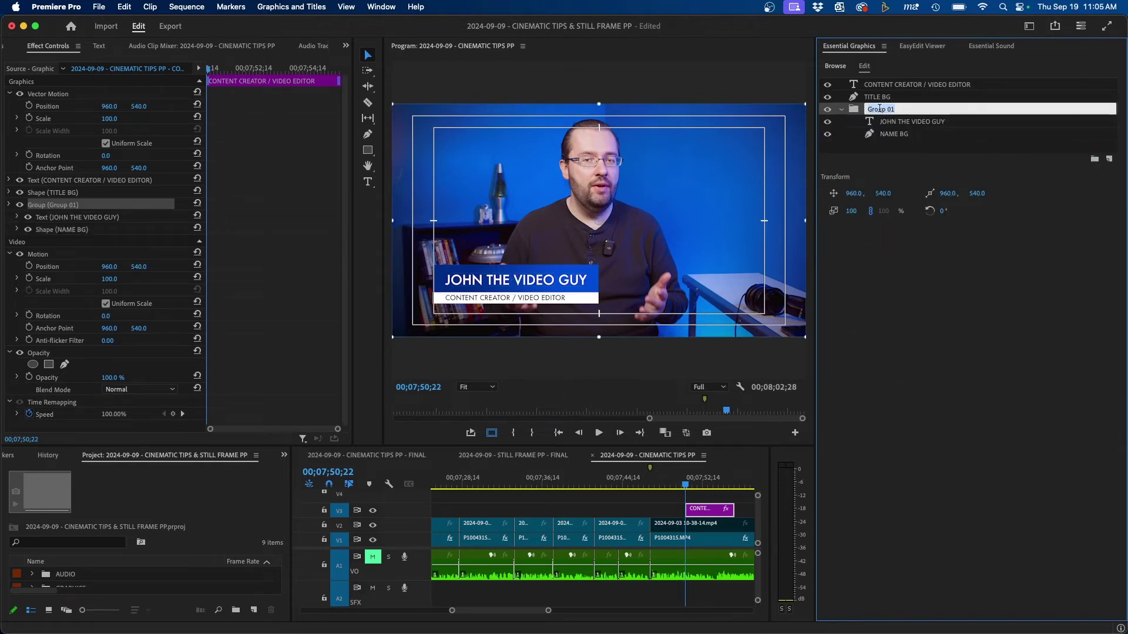
text(NAME)
key(Return)
- Group the CONTENT CREATOR / VIDEO EDITOR text and TITLE BG bar into a group named TITLE
click(879, 87)
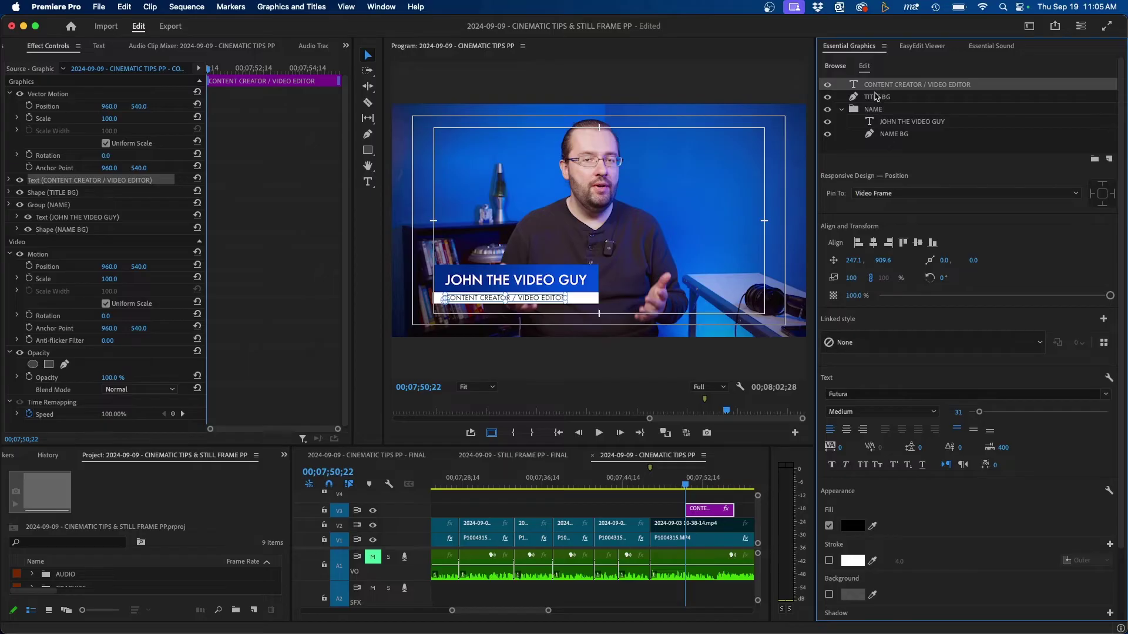
shift+click(876, 97)
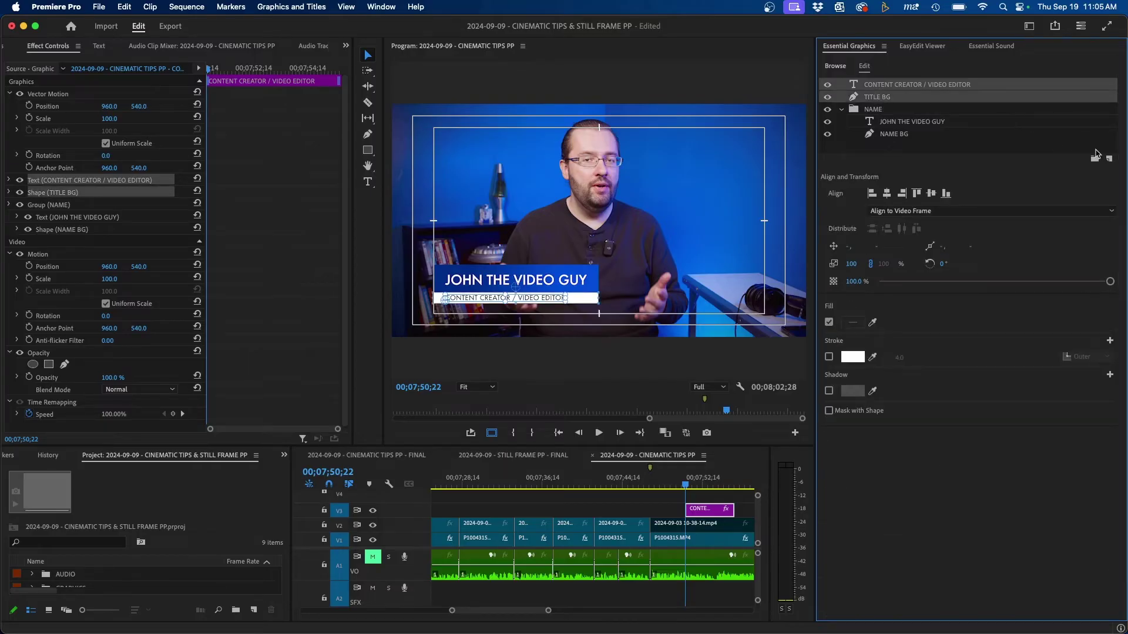
click(1094, 159)
double_click(878, 84)
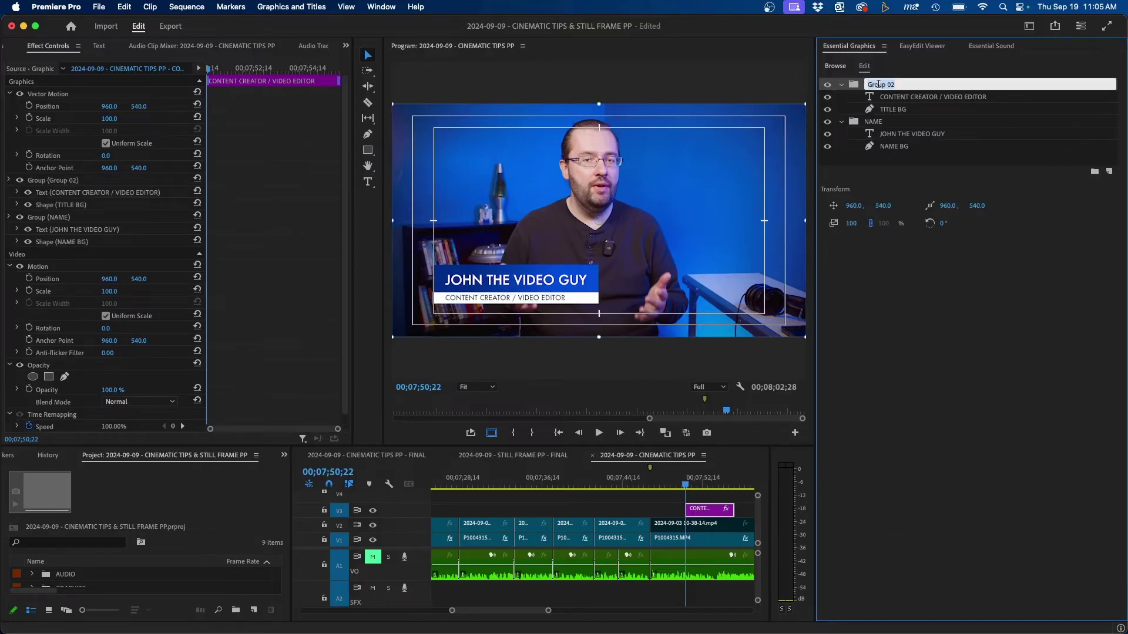
key(Return)
click(665, 499)
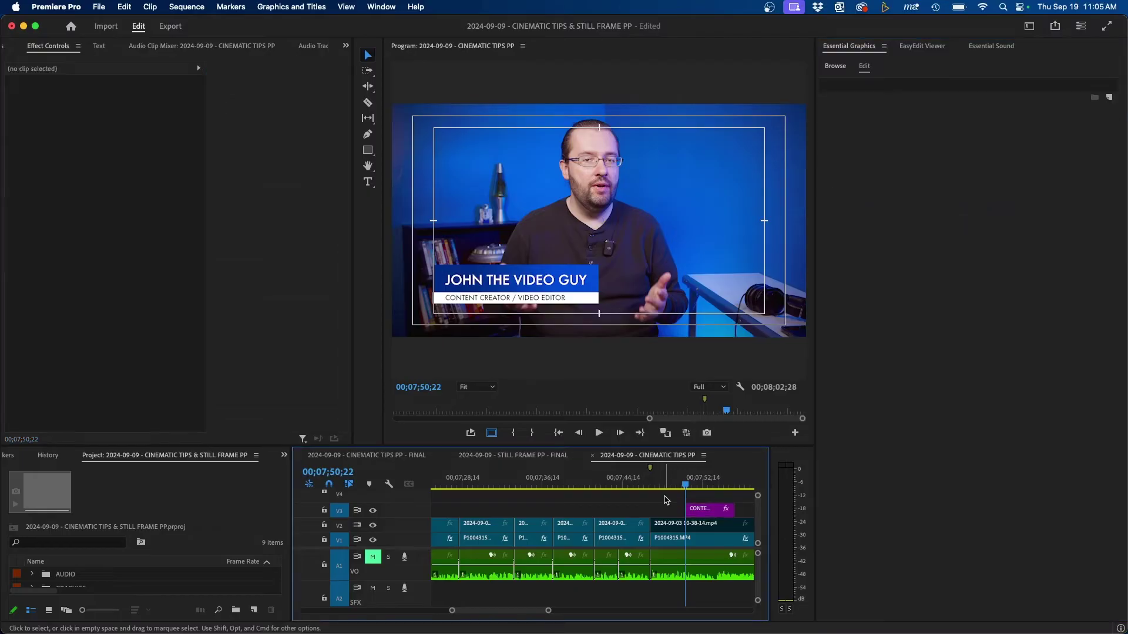
click(707, 509)
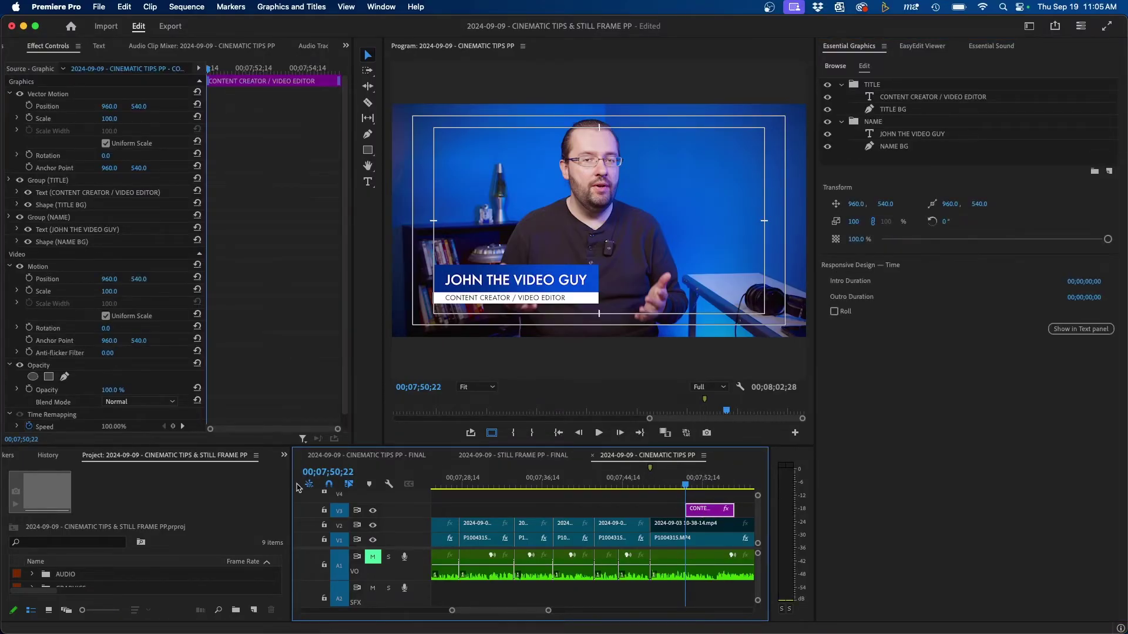
- Apply the Distort > Transform effect to the V3 lower-third clip and enable Position keyframing
click(284, 456)
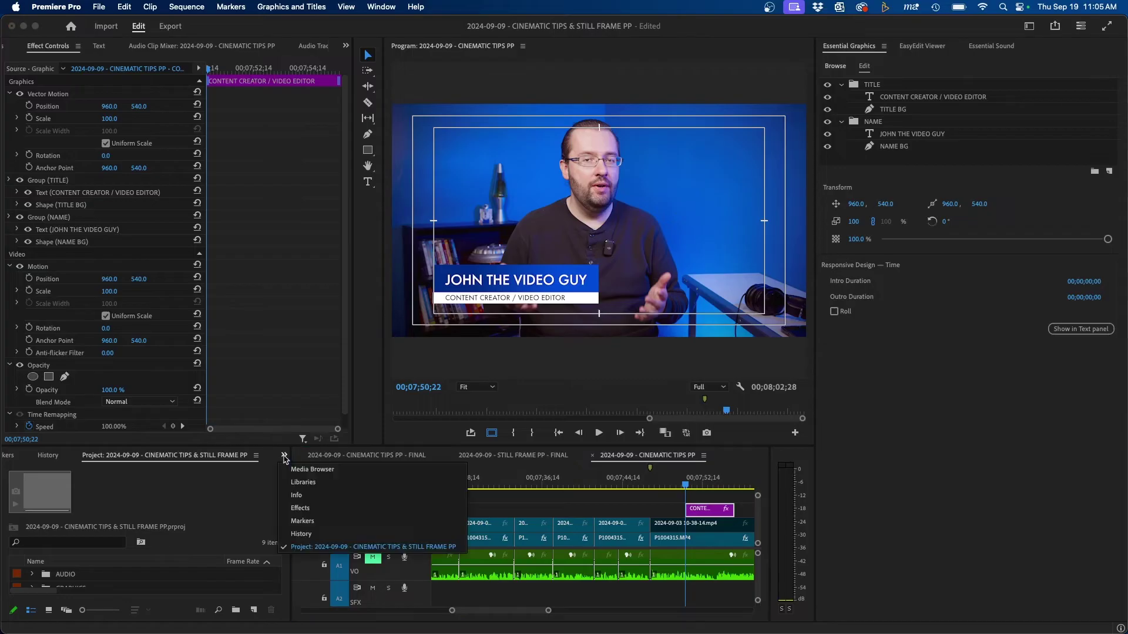
click(300, 508)
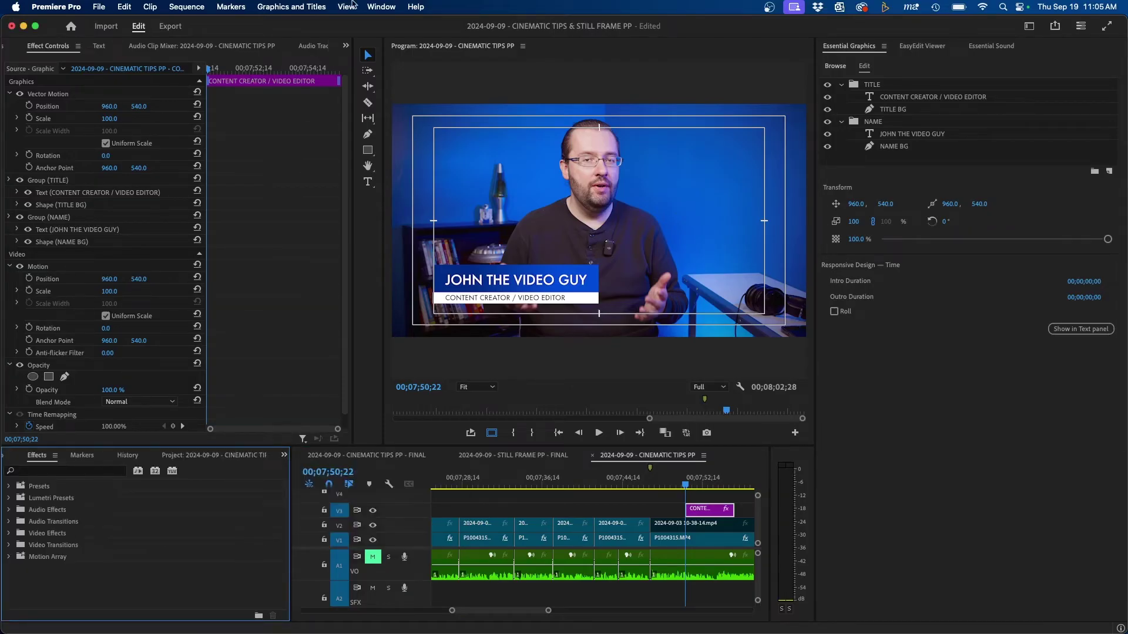
click(391, 6)
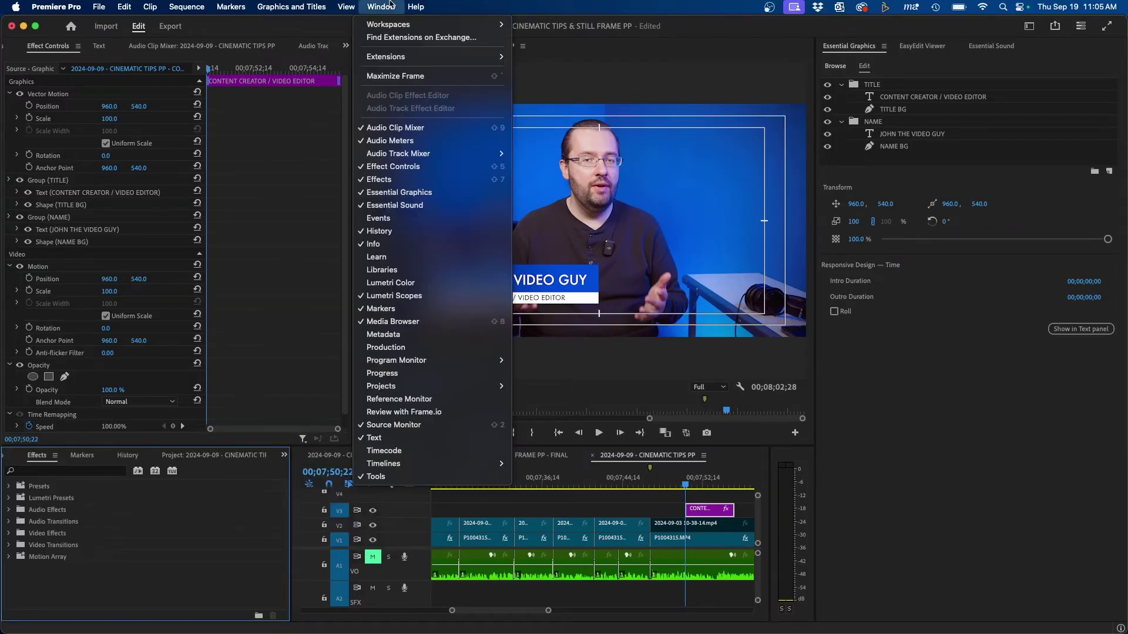
click(393, 193)
click(64, 471)
text(transform)
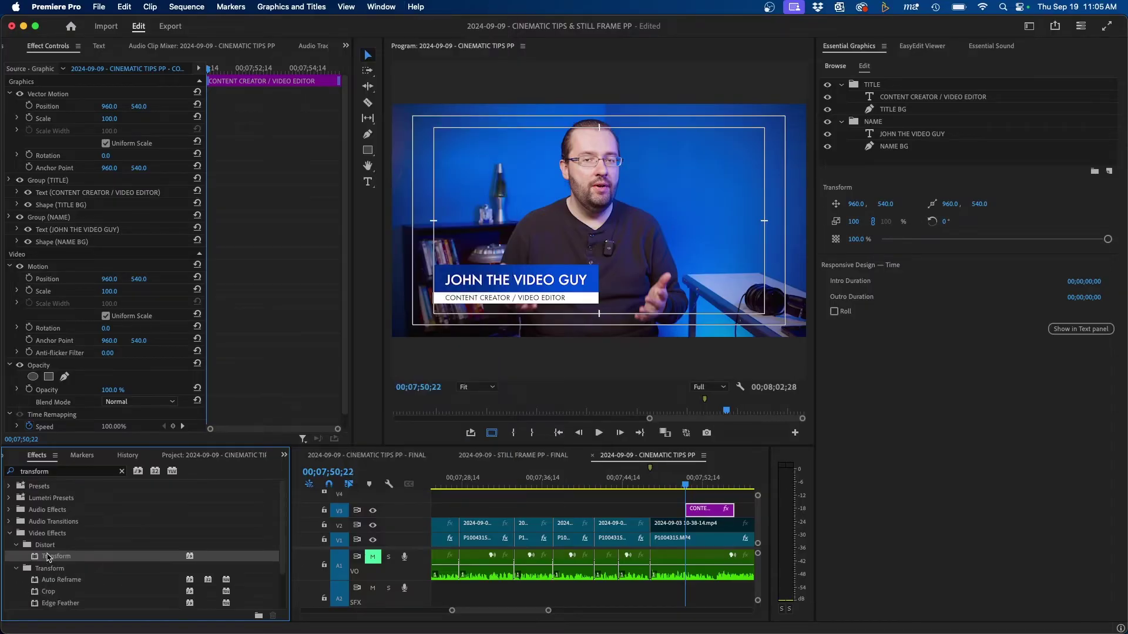
drag(48, 557, 699, 509)
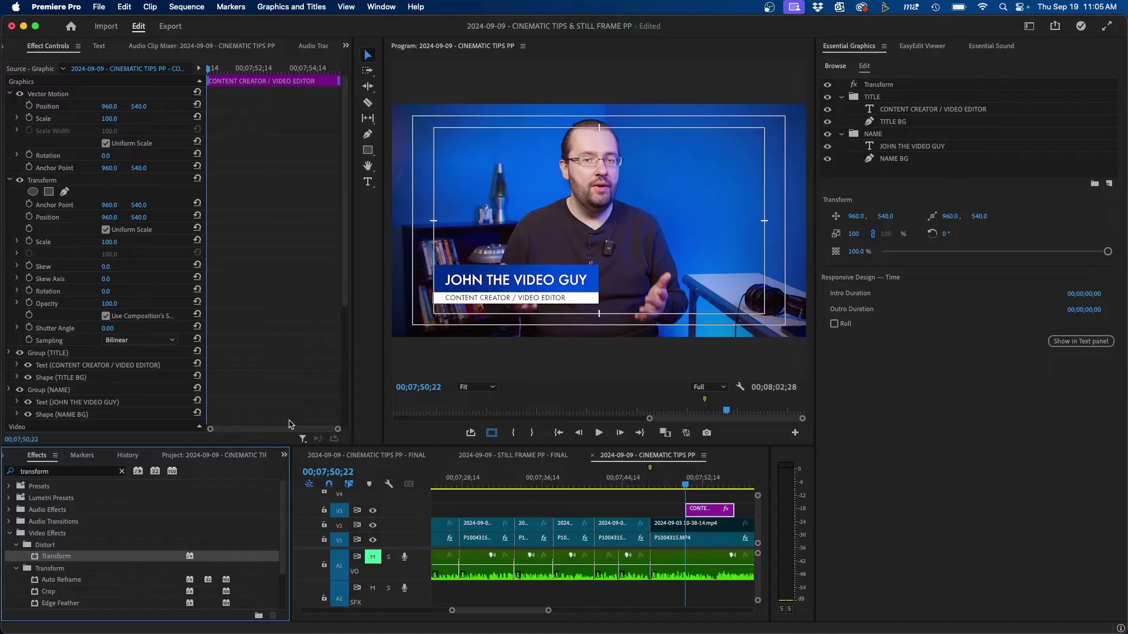
click(30, 216)
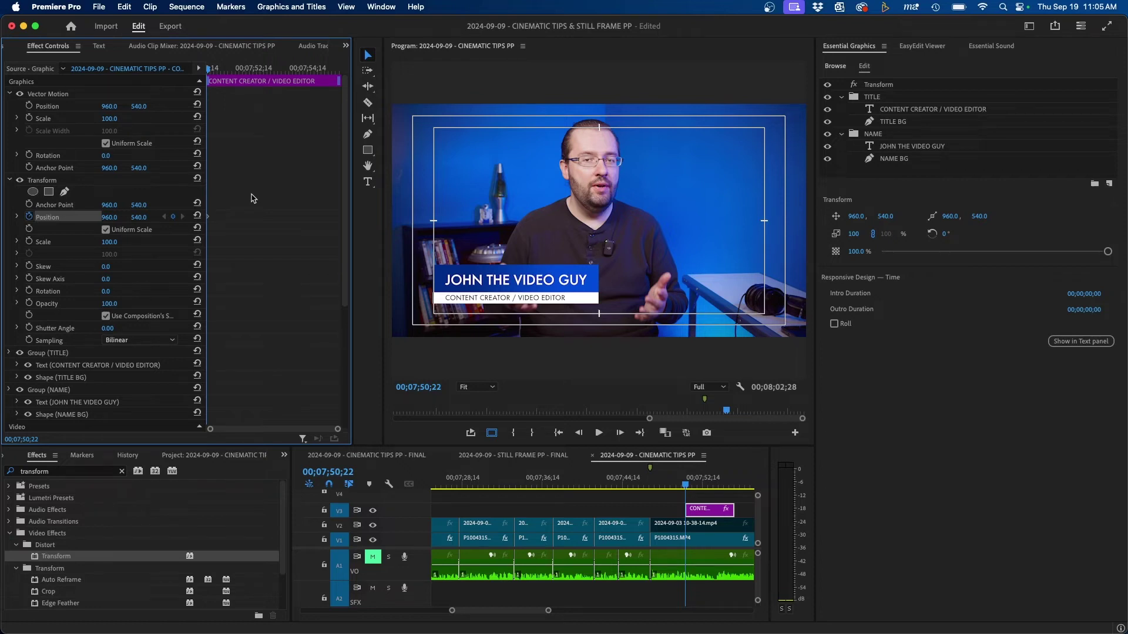
- Animate the lower third sliding in from Position X -128 to 960, 540, finishing at 00;07;51;19
key(shift+Right)
key(shift+Right)
key(shift+Right)
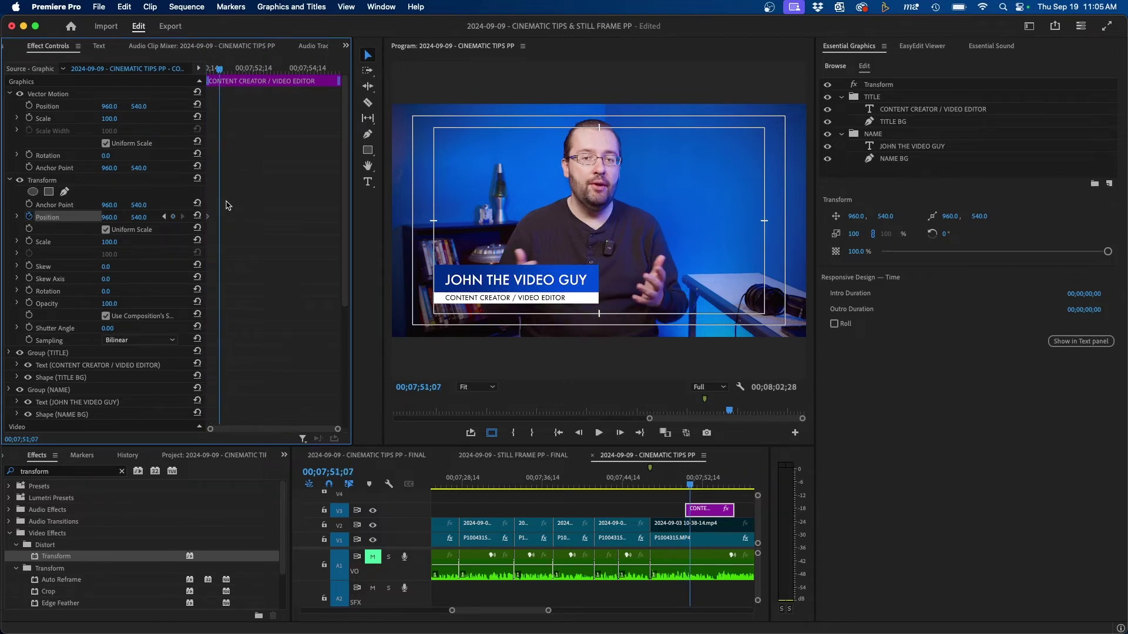
click(173, 217)
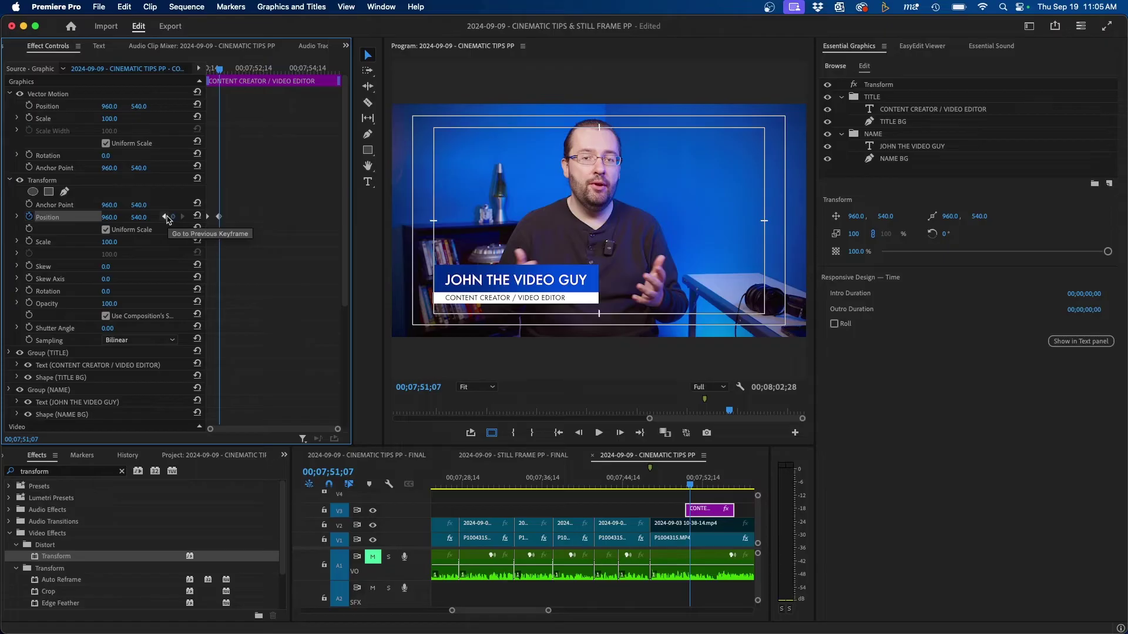
click(165, 216)
drag(109, 217, 35, 217)
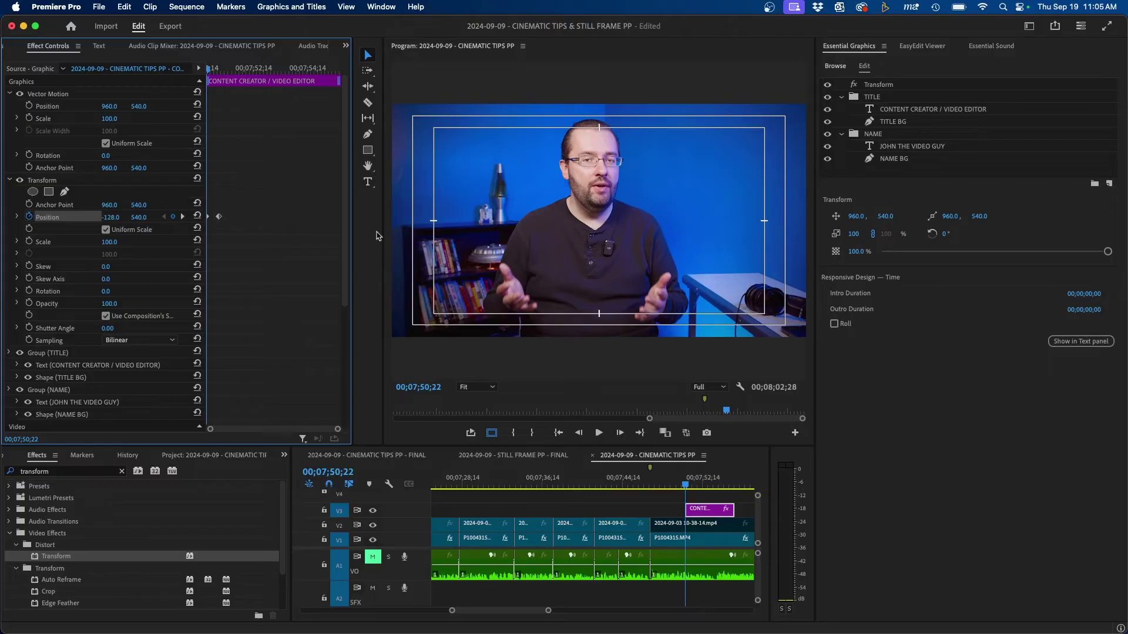
key(space)
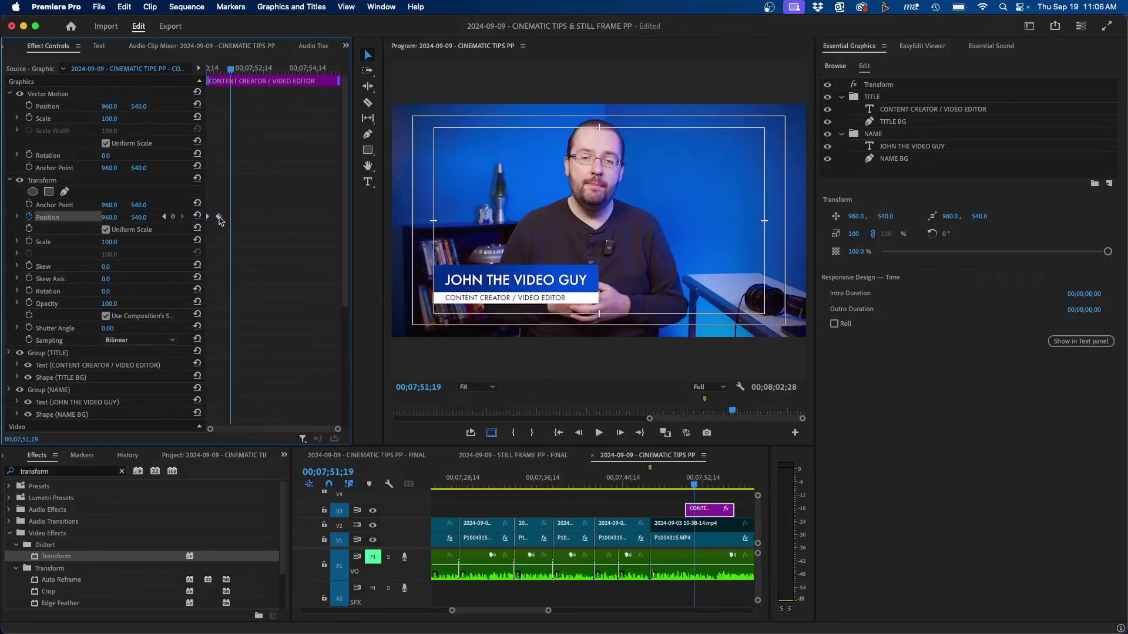
drag(220, 217, 229, 223)
- Ease In the slide-in's end Position keyframe, steepen its velocity curve to about 2650/s, and play back
right_click(231, 219)
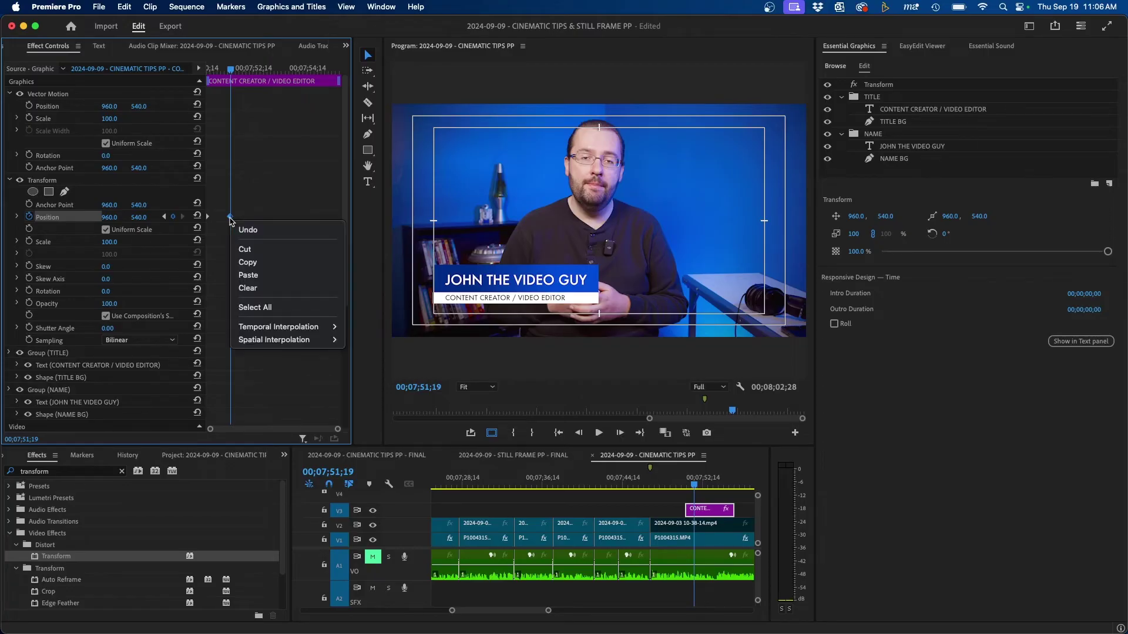
mouse_move(275, 326)
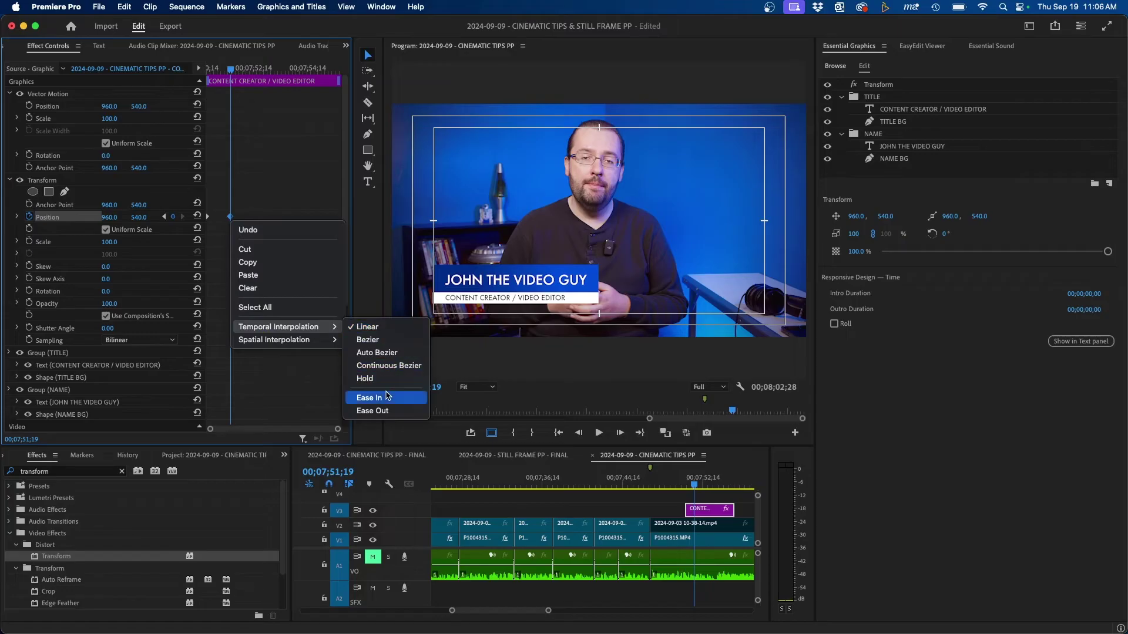
click(385, 399)
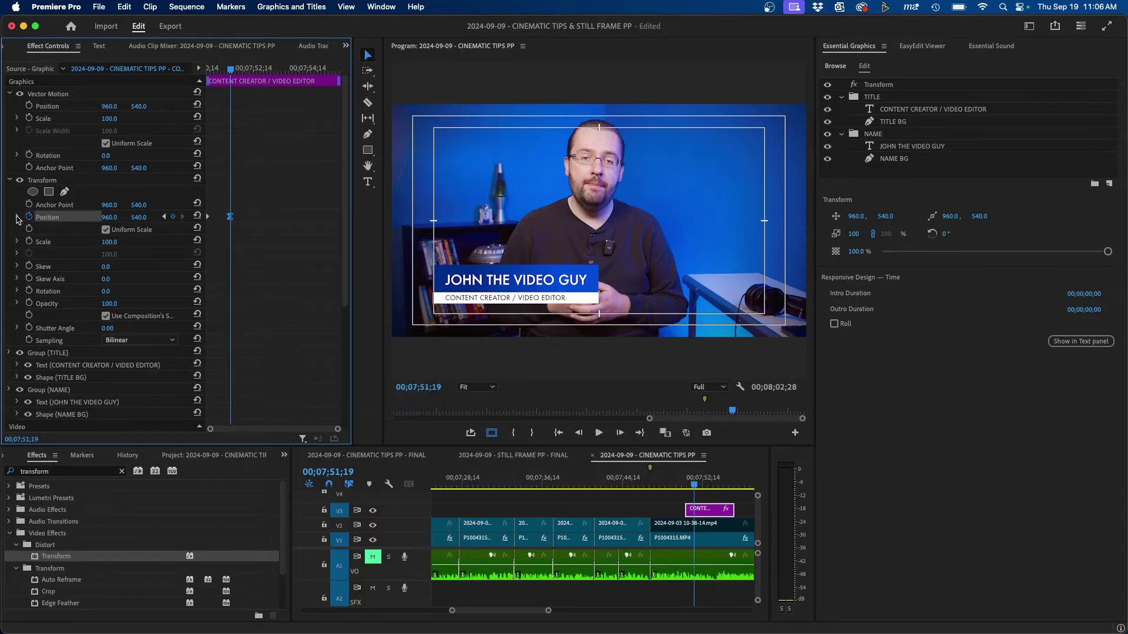
click(17, 217)
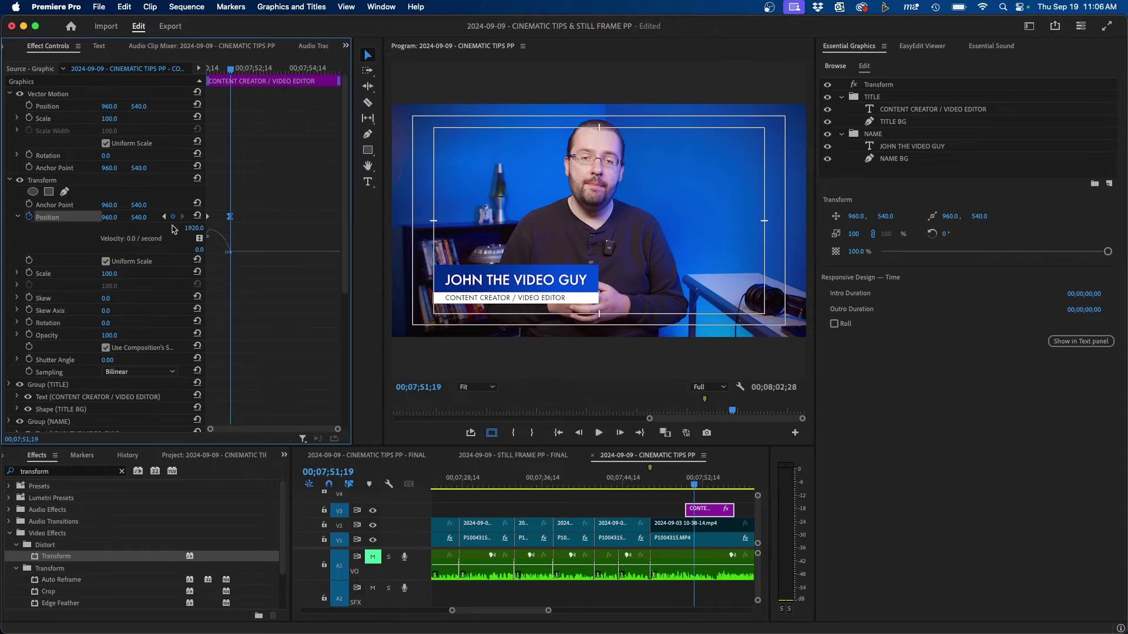
drag(224, 253, 220, 252)
click(164, 217)
key(space)
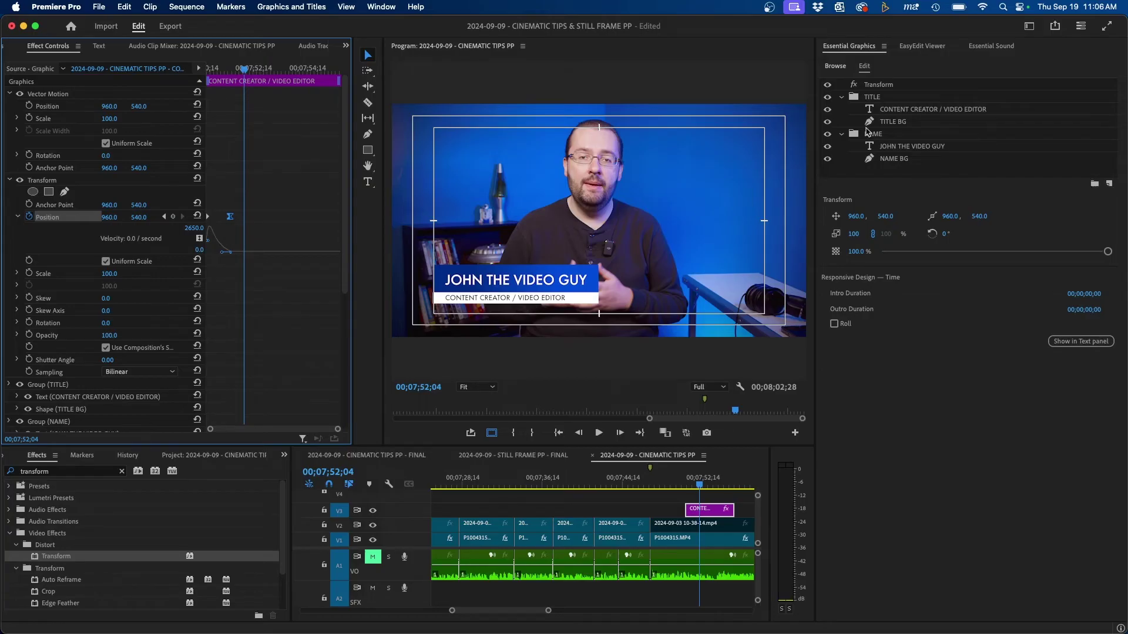
- Select the graphic's TITLE group and expand its transform properties
click(876, 136)
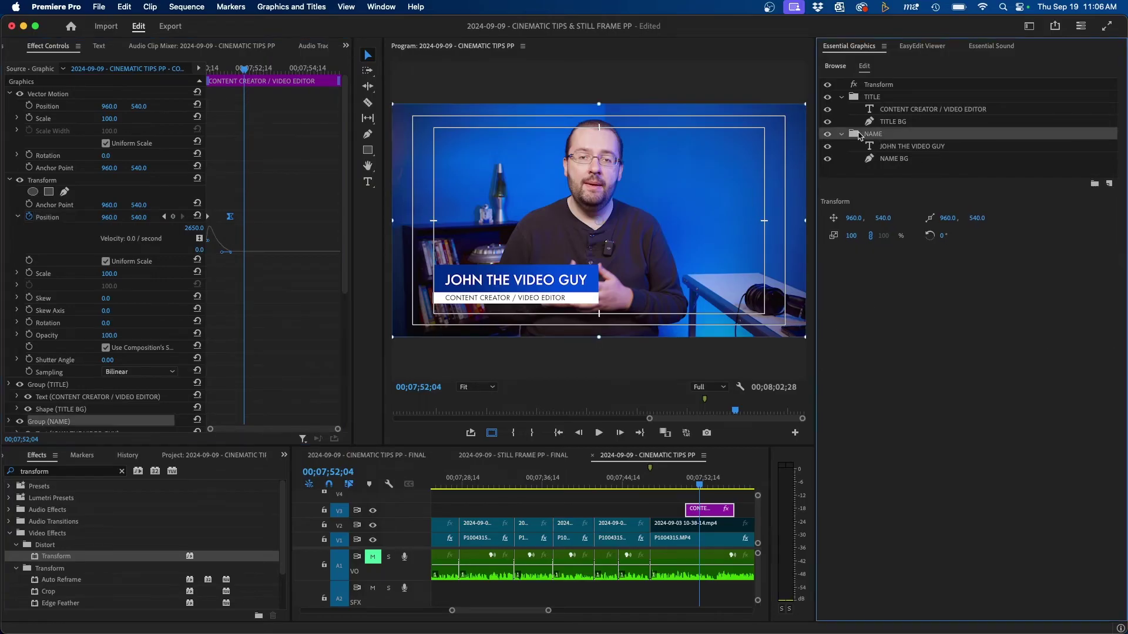
click(850, 98)
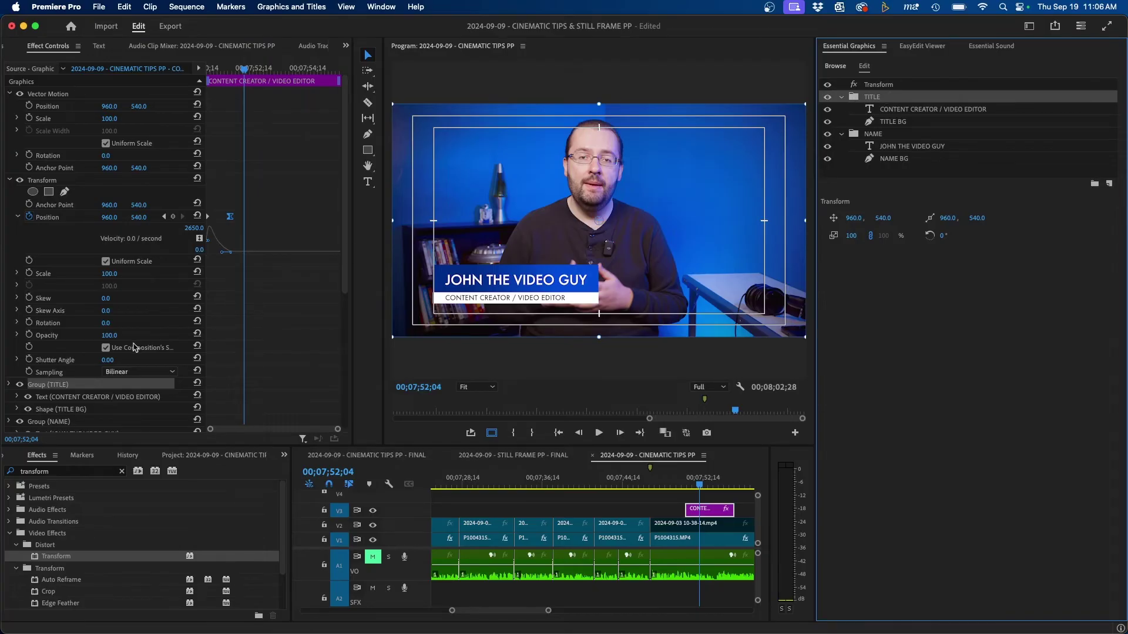
click(10, 384)
scroll(66, 384, down, 5)
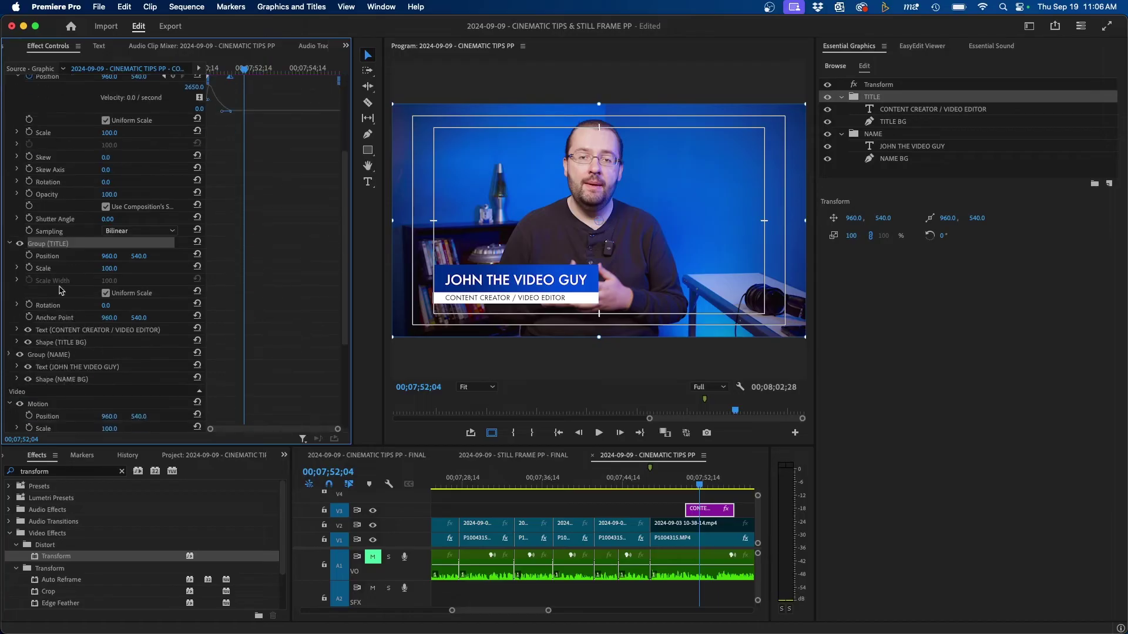
scroll(47, 255, up, 2)
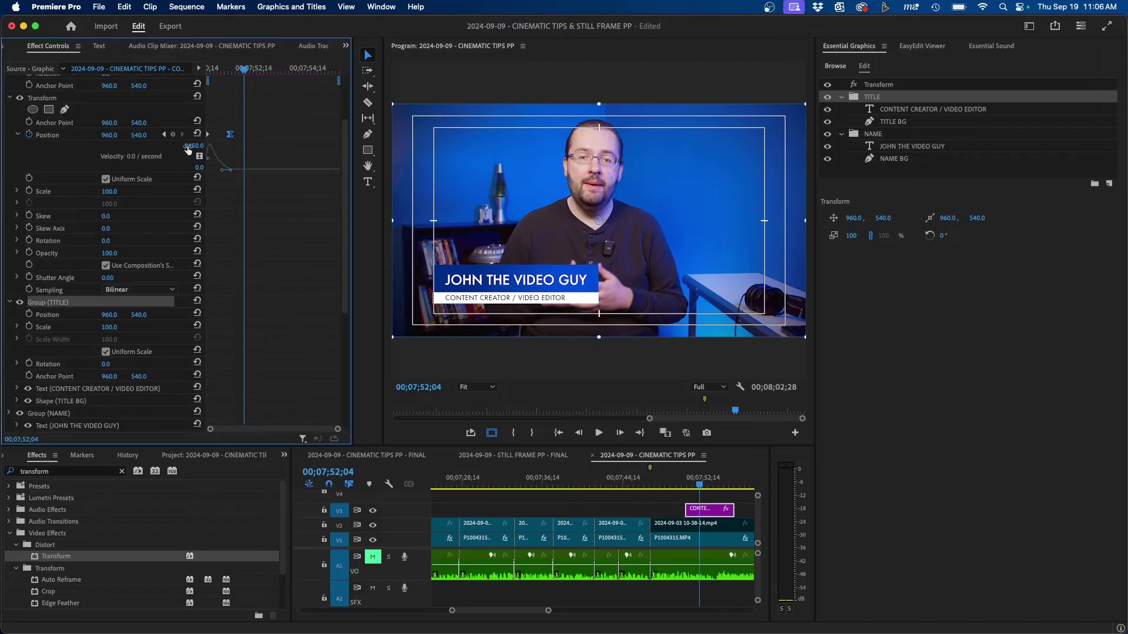
- Keyframe the TITLE group's Position, with Y at 495 on the earlier keyframe at 00;07;51;19
click(164, 134)
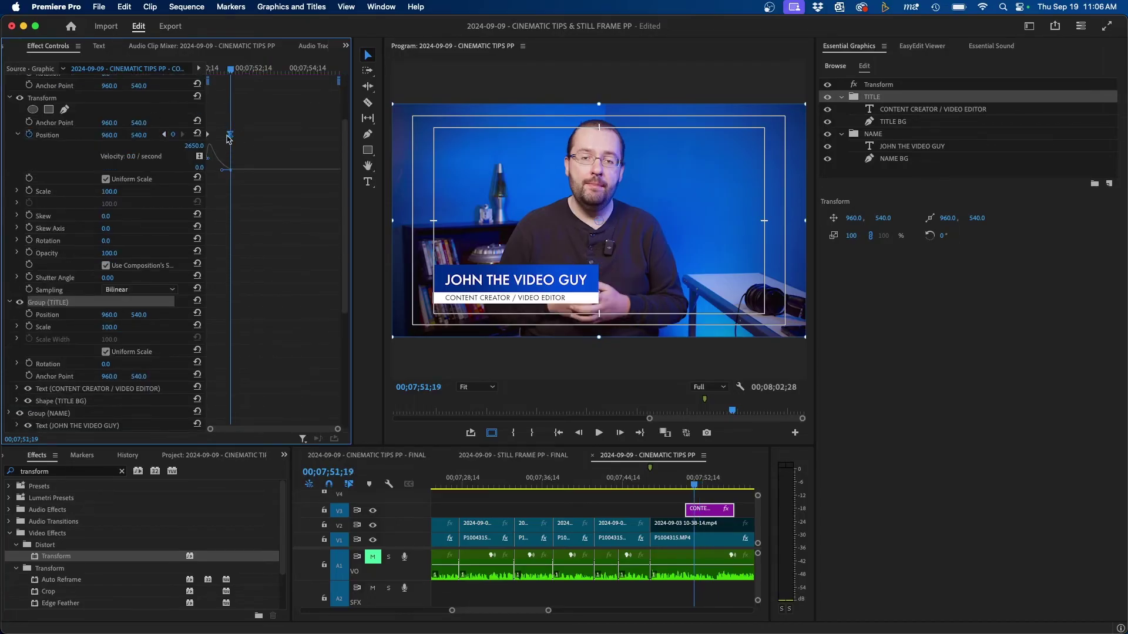
click(30, 315)
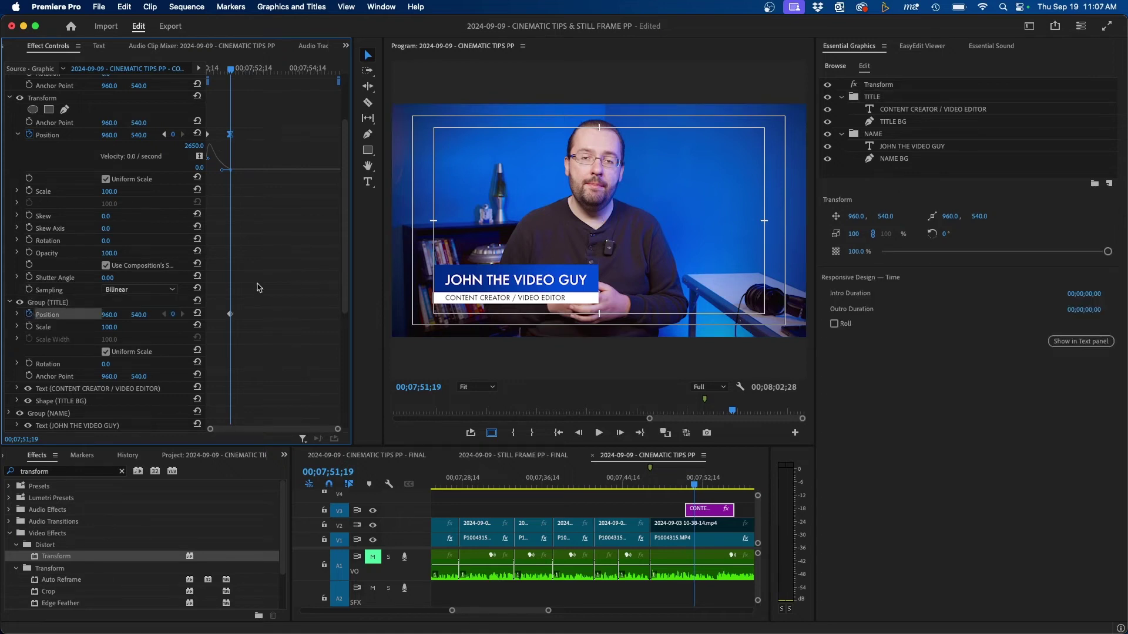
key(space)
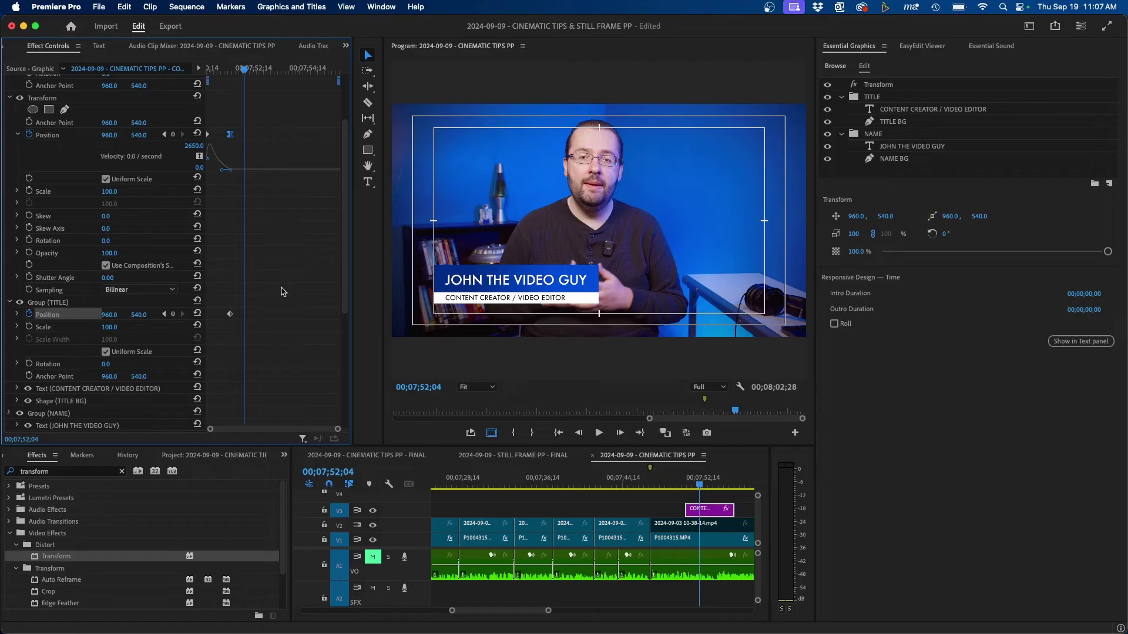
click(173, 315)
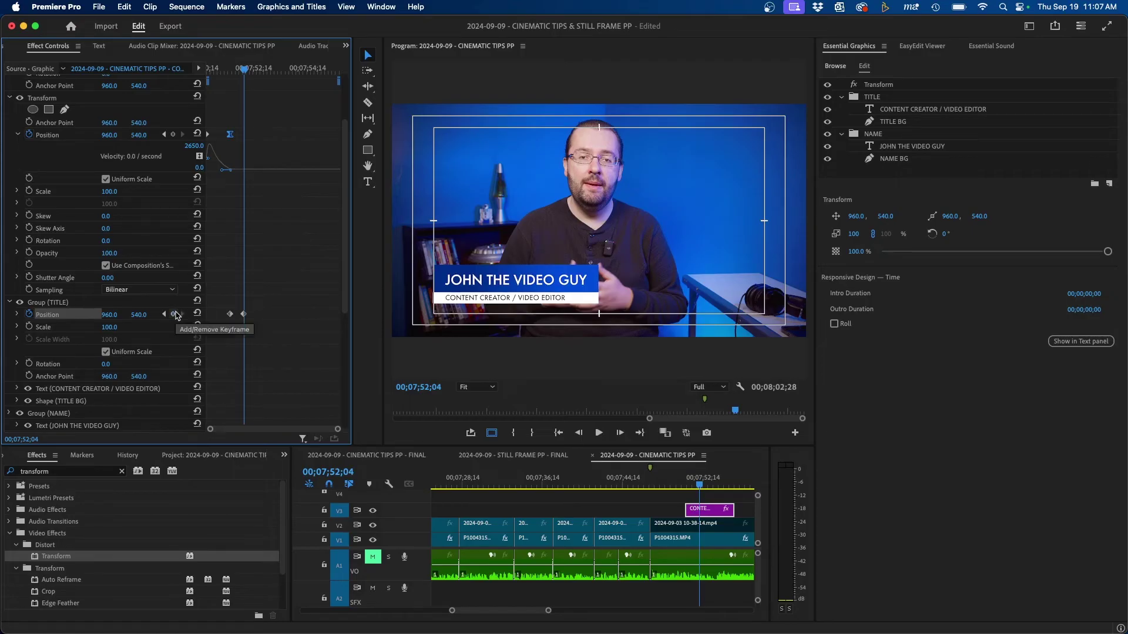
click(166, 315)
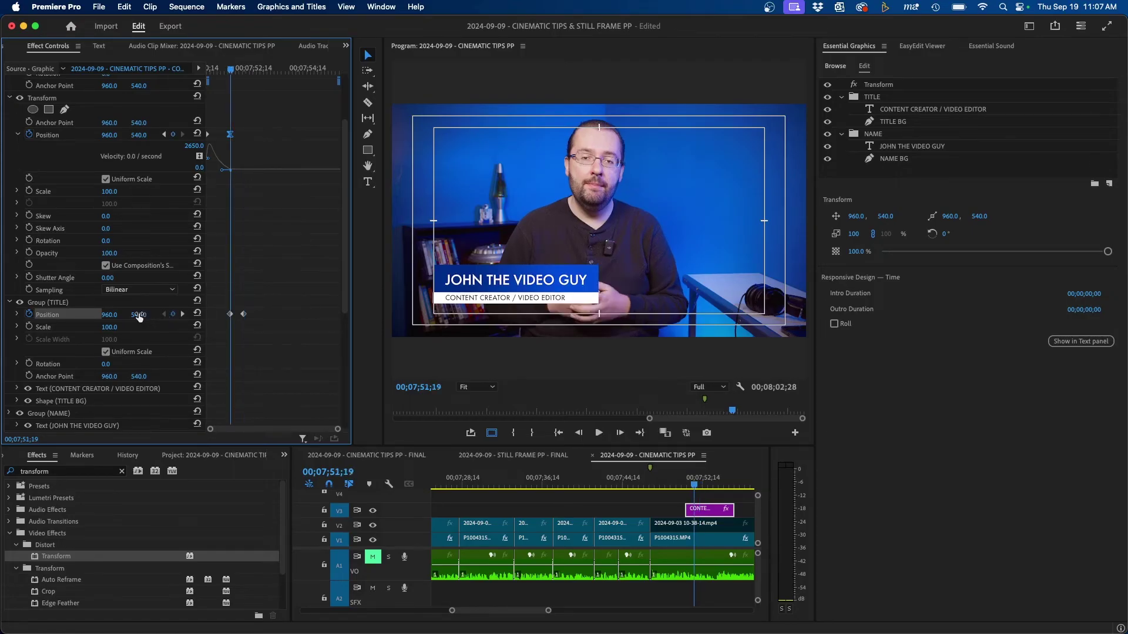
drag(139, 315, 112, 315)
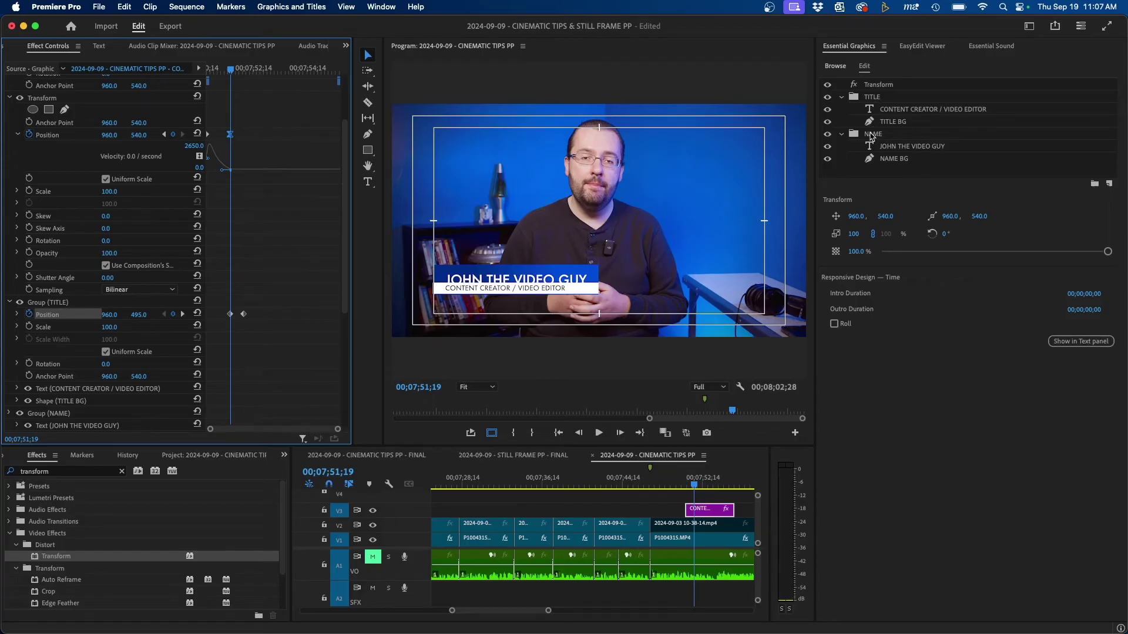
- Move the NAME group above TITLE in the layer list and select TITLE's second Position keyframe
click(871, 135)
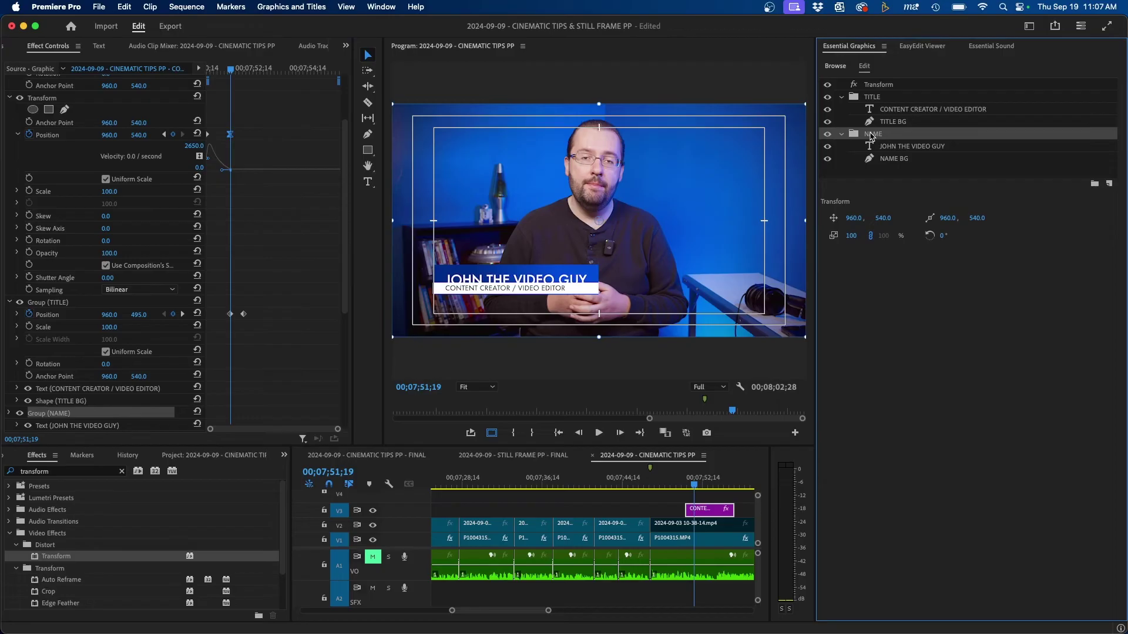
drag(869, 137, 867, 98)
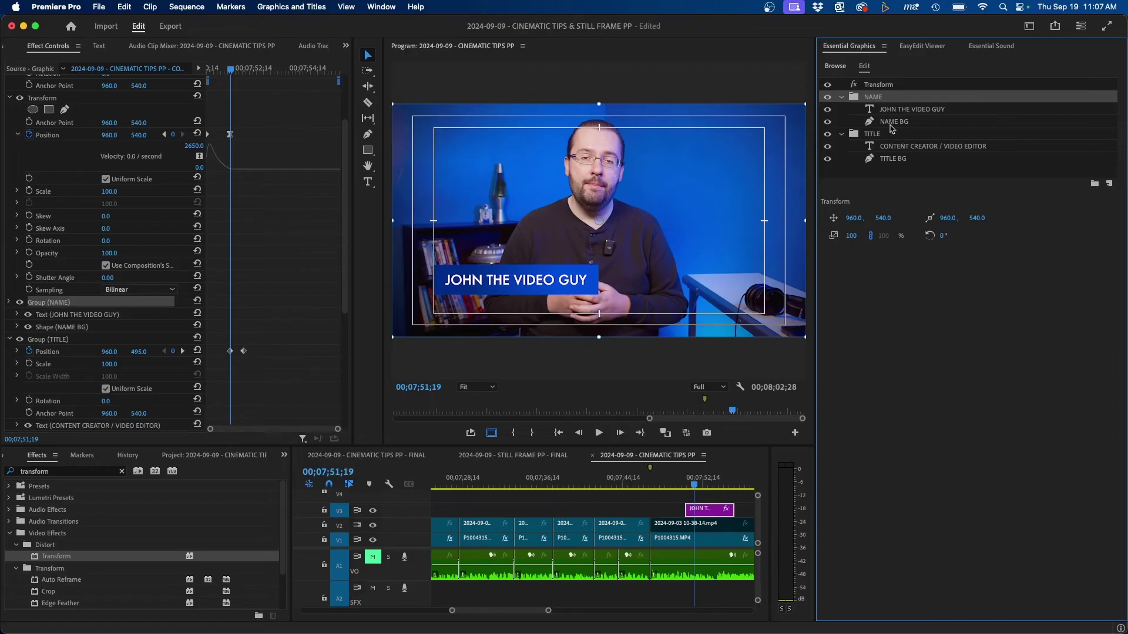
click(243, 352)
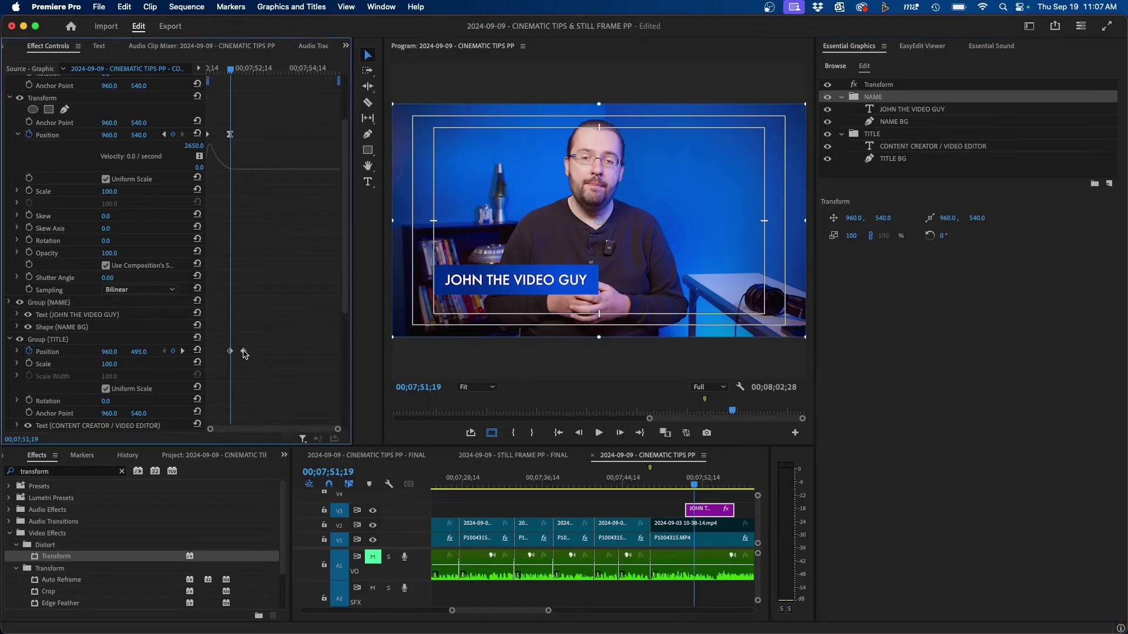
- Set TITLE's second Position keyframe to Ease In and preview the bar settling at Y 550
right_click(243, 352)
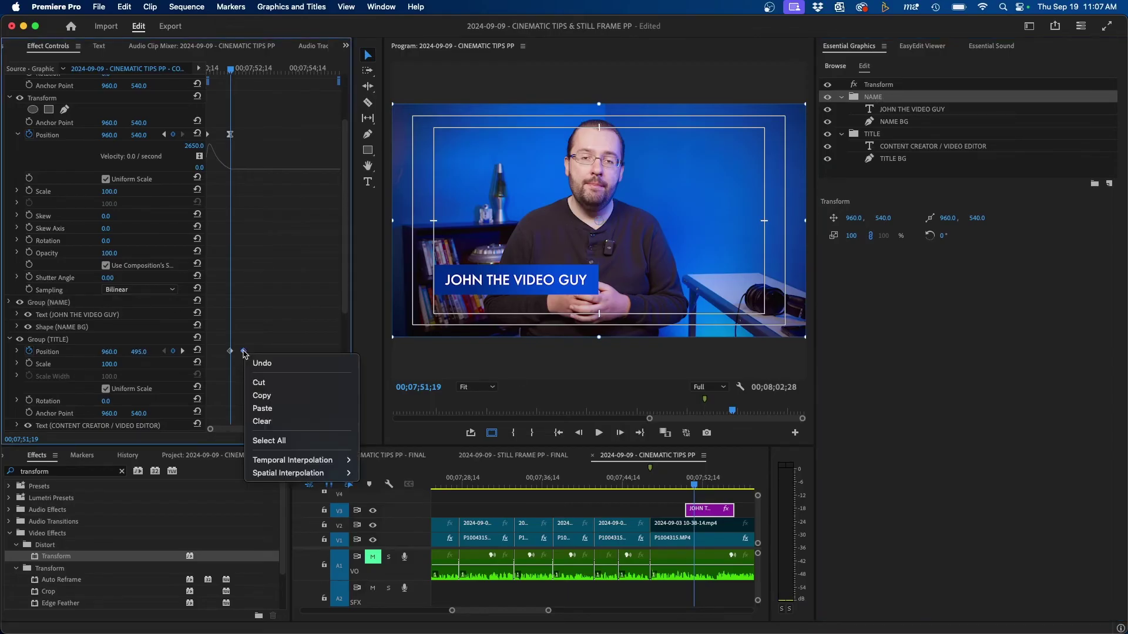
mouse_move(306, 460)
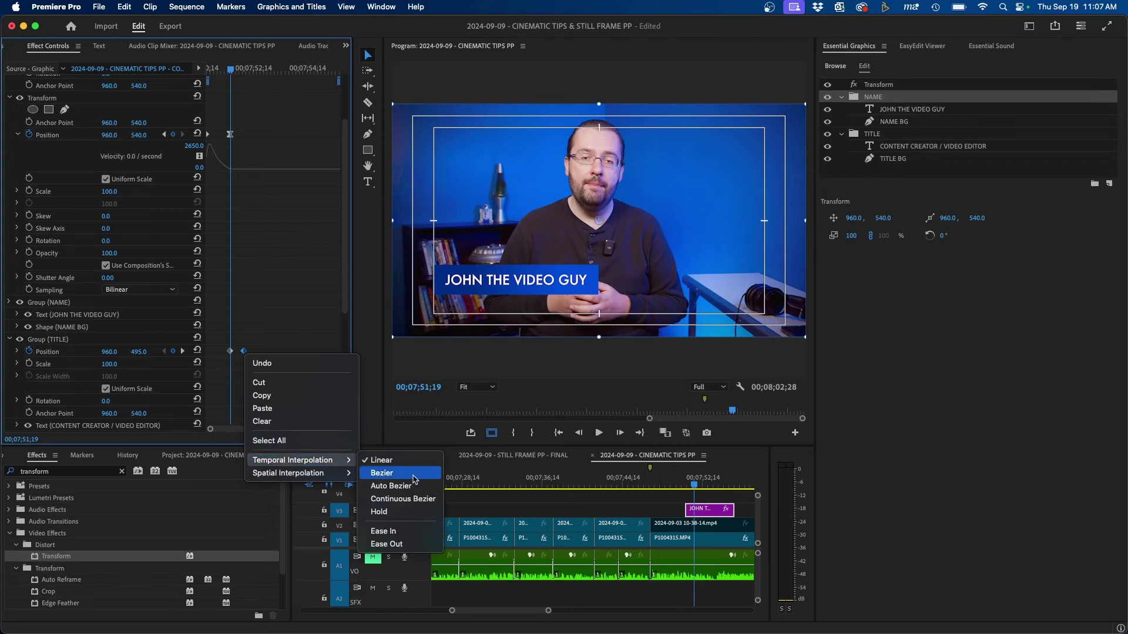
click(389, 532)
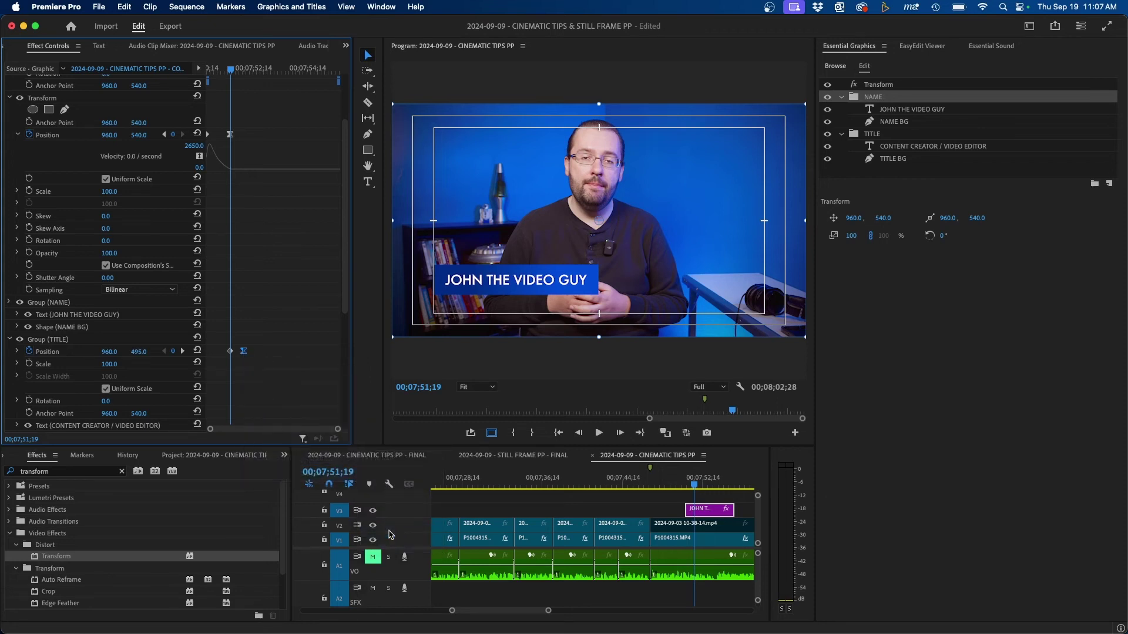
key(space)
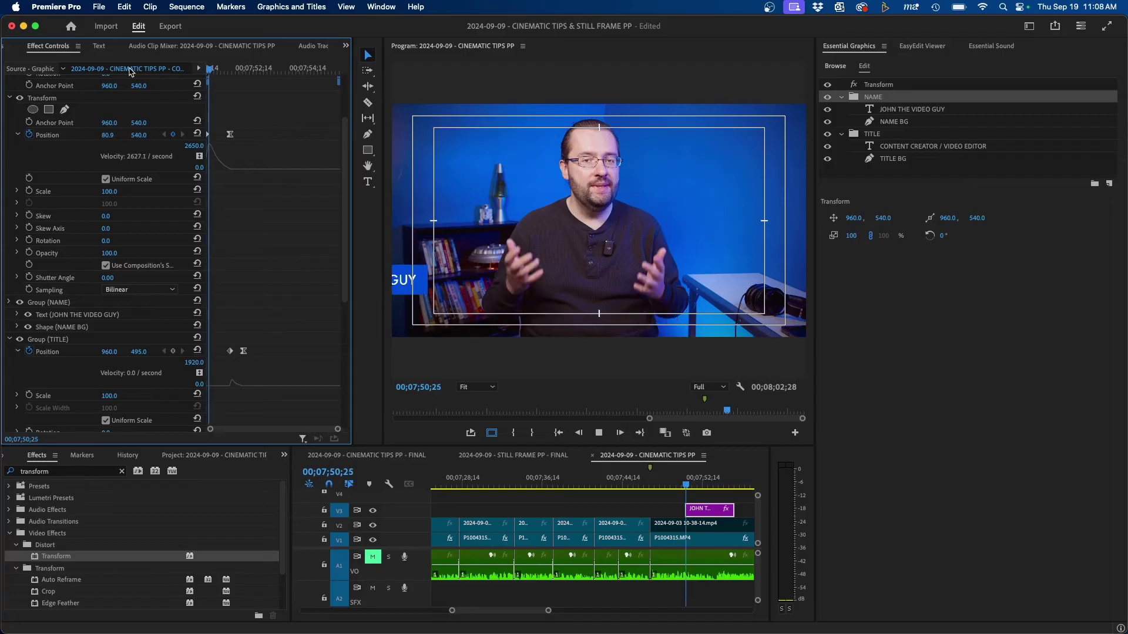
click(621, 310)
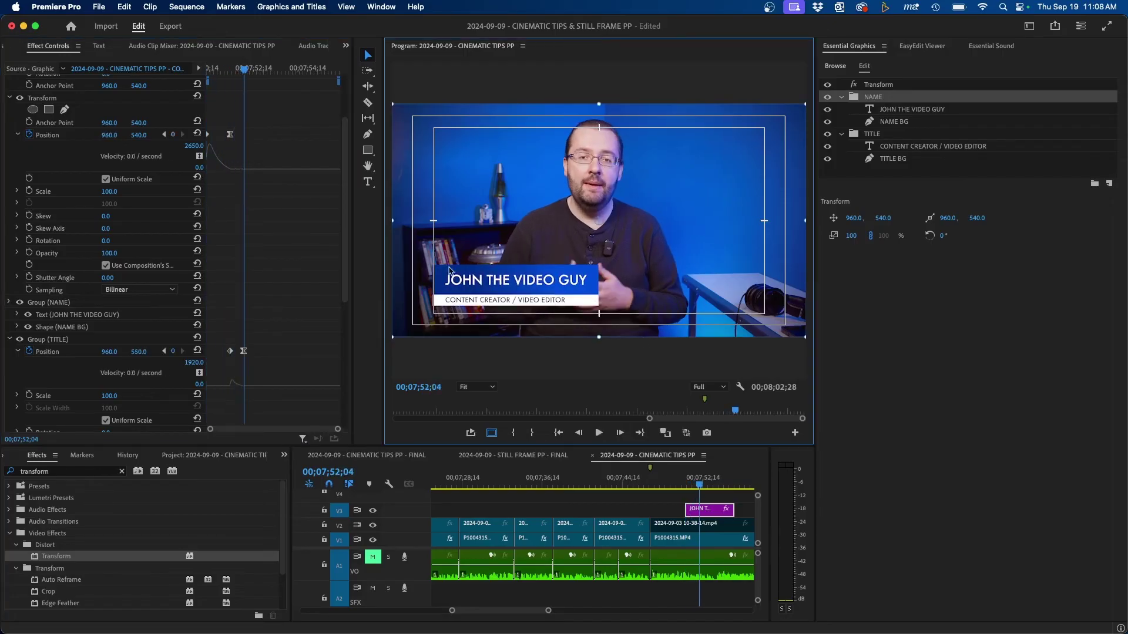
click(288, 252)
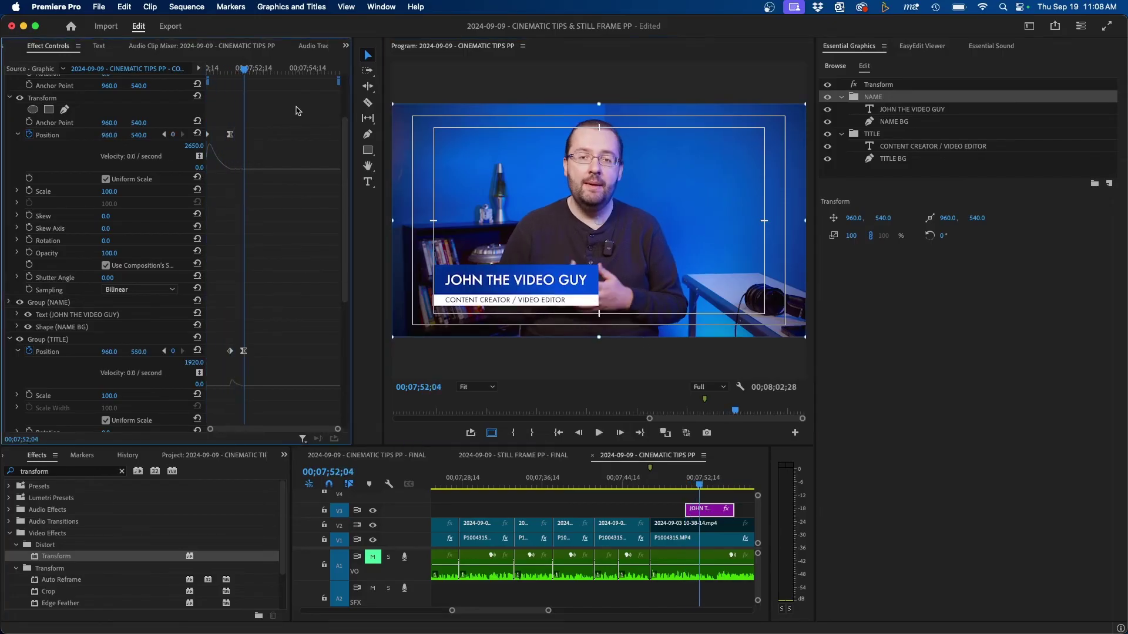
drag(298, 67, 278, 70)
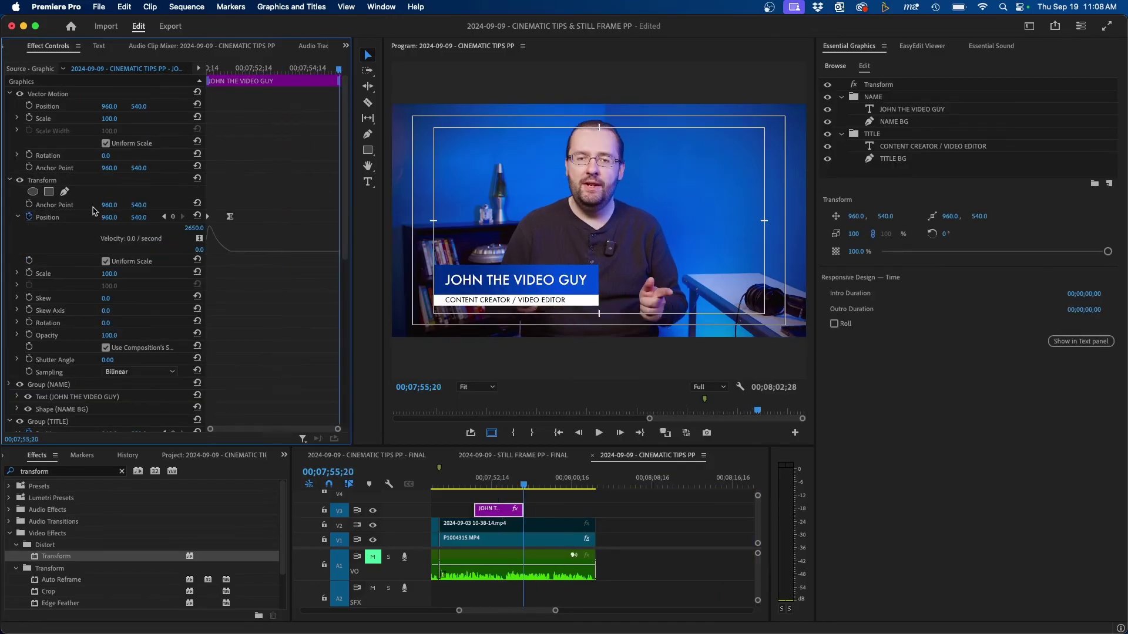
- Add two Position keyframes at the clip end, the last at 960, 903, and ease its speed curve
click(229, 217)
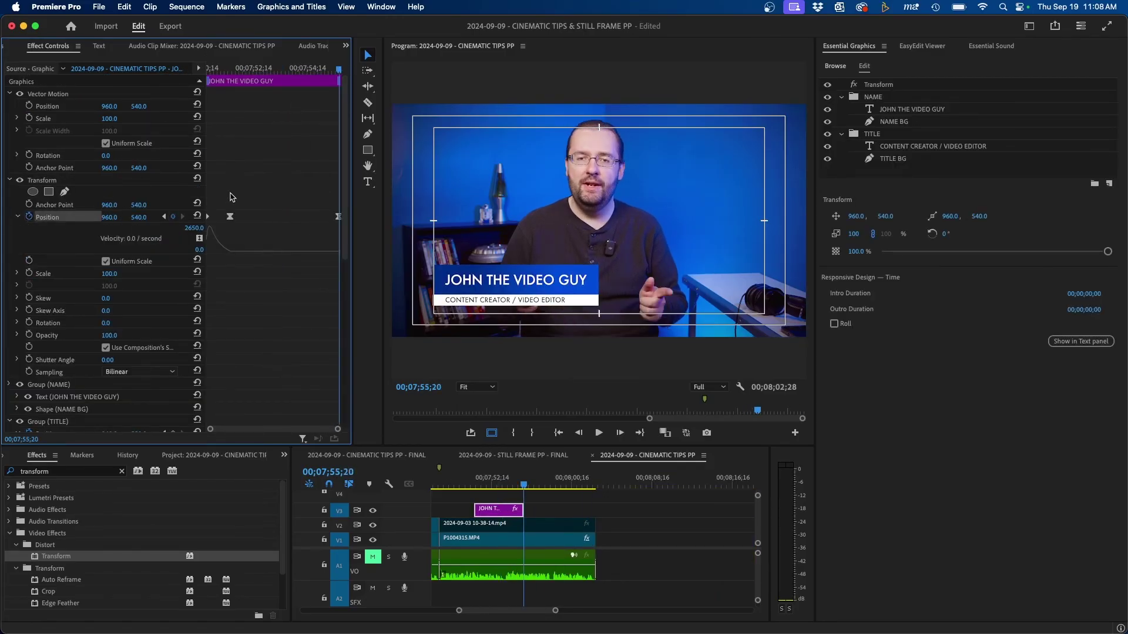
key(shift+Left)
key(shift+Left)
key(shift+Left)
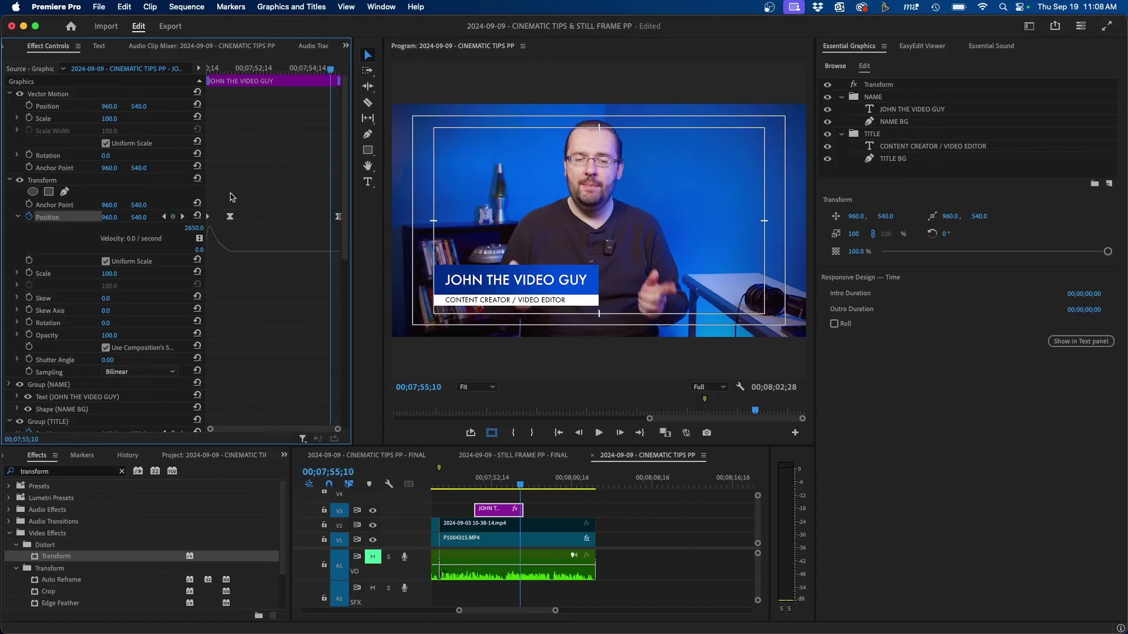
click(172, 217)
click(182, 216)
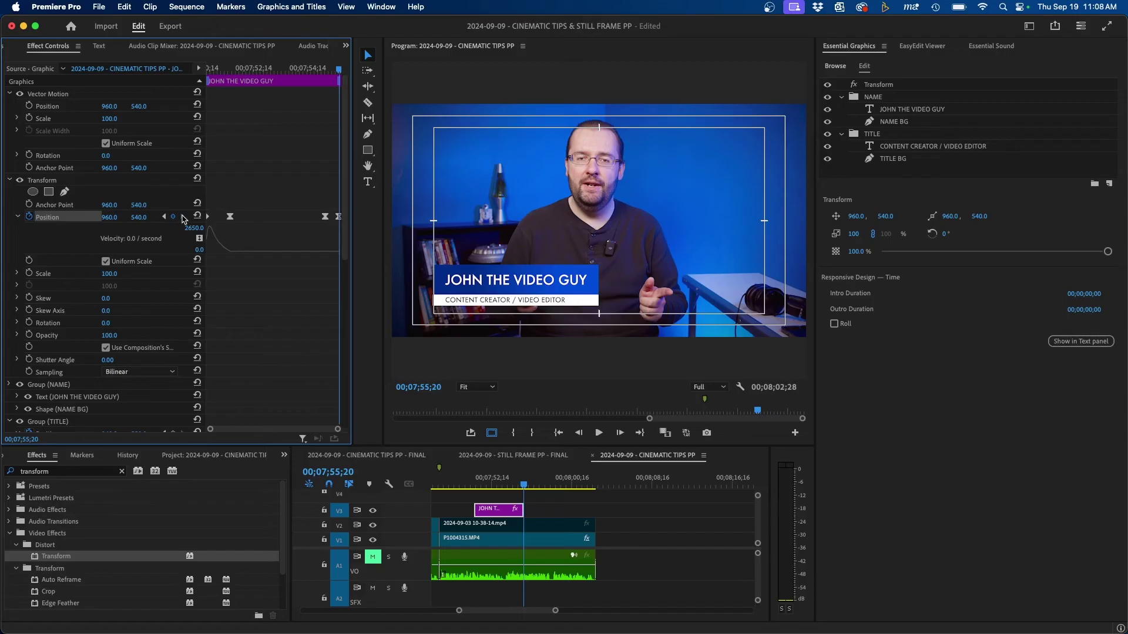
drag(139, 218, 247, 218)
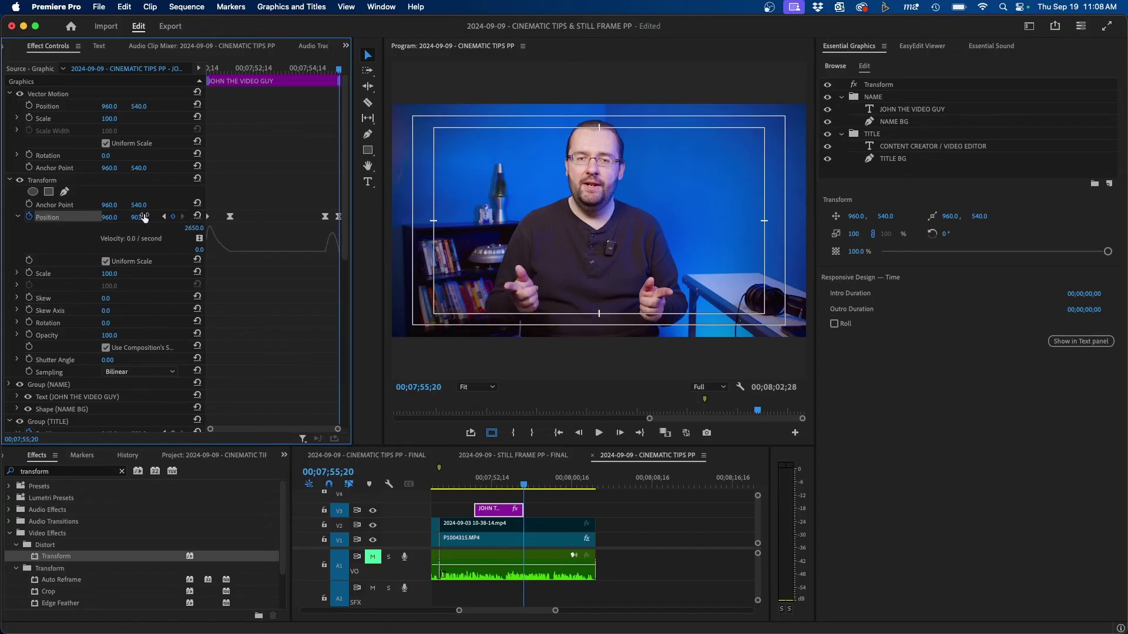
click(326, 216)
drag(327, 252, 332, 257)
- Preview the exit, nudge its start keyframe earlier, and sharpen the exit acceleration curve
click(309, 64)
key(space)
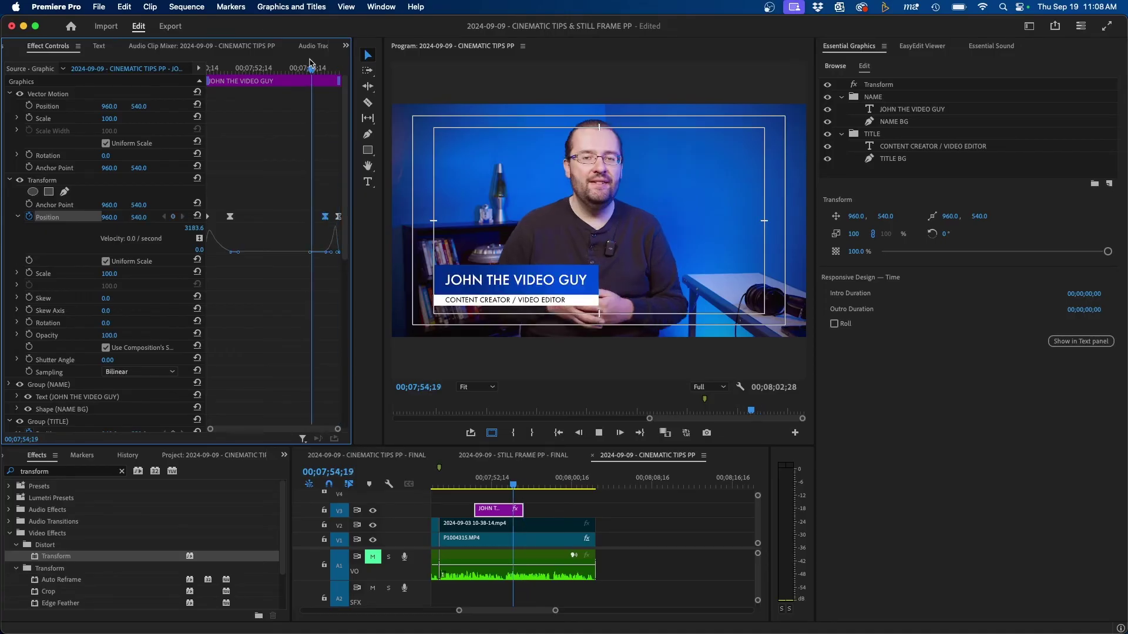
key(space)
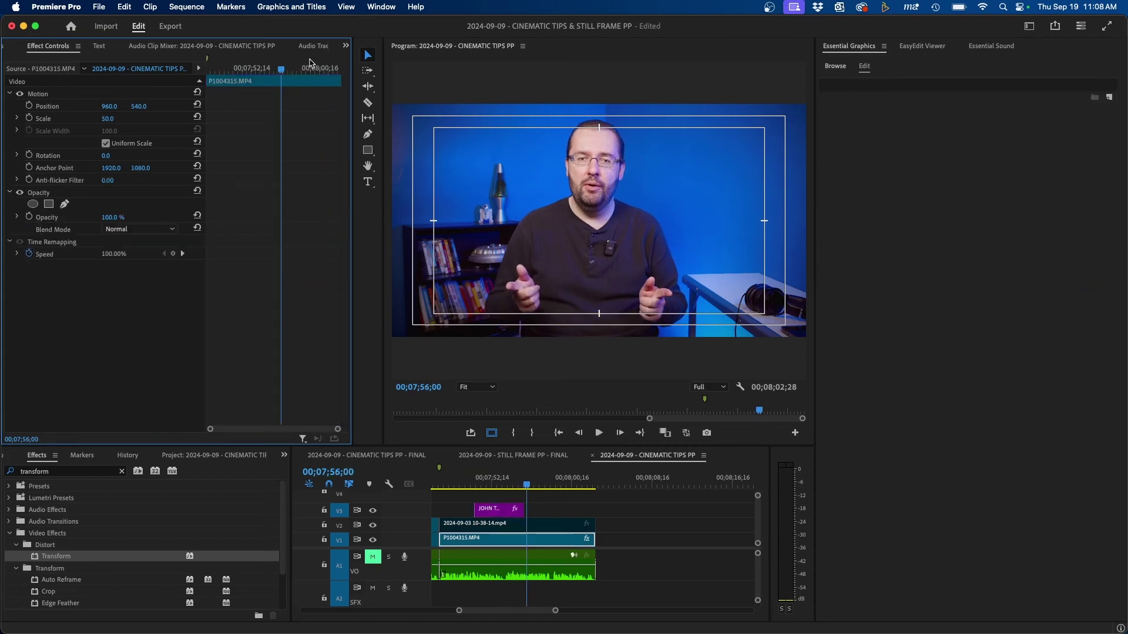
click(501, 510)
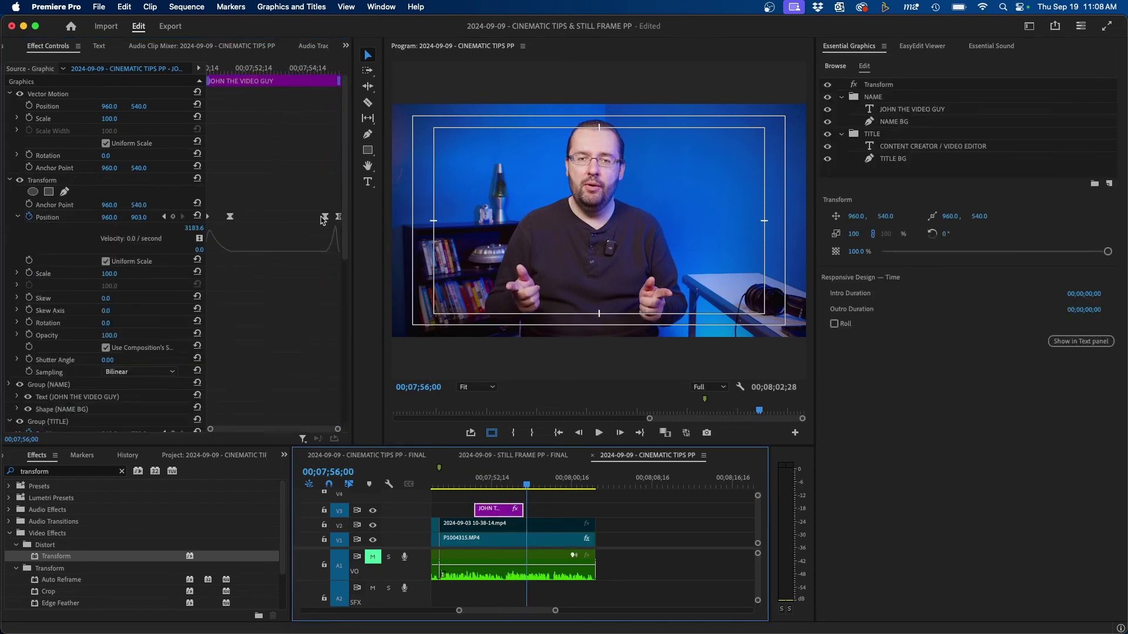
drag(324, 218, 317, 218)
drag(334, 254, 329, 254)
click(300, 69)
key(space)
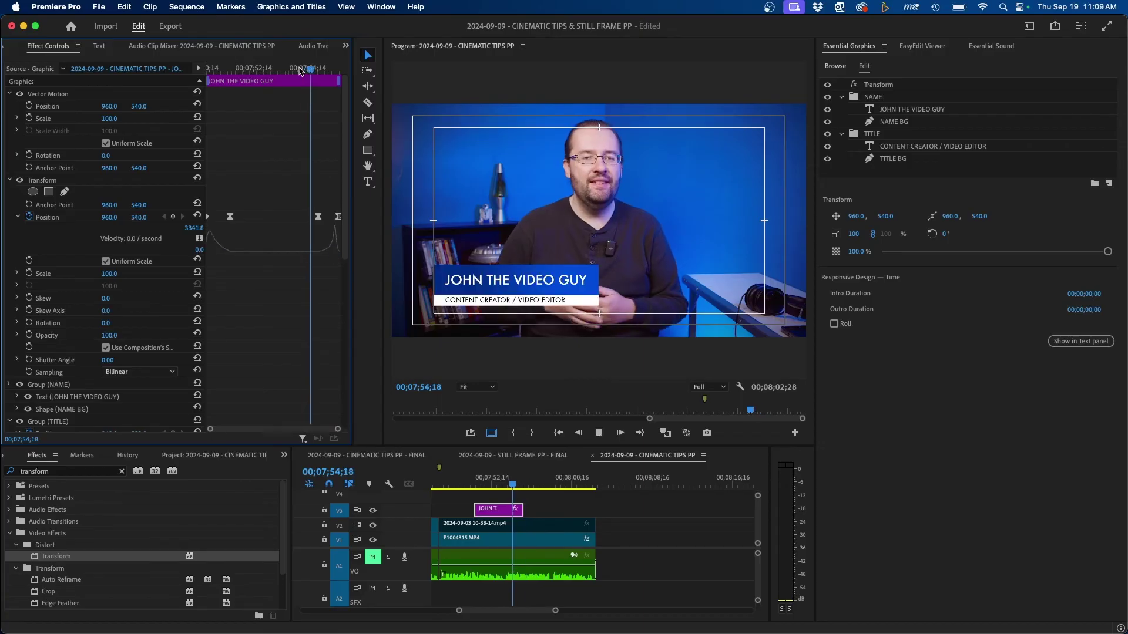
- Play the lower third's entrance from the start, then reselect the JOHN THE VIDEO GUY clip
key(space)
click(572, 539)
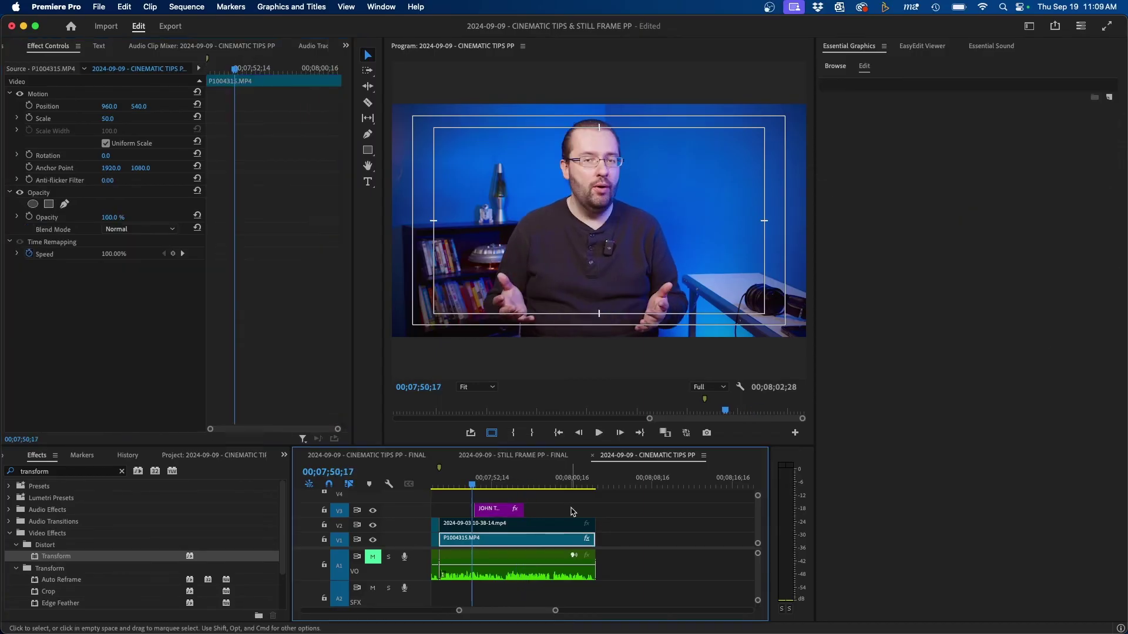
click(573, 511)
key(space)
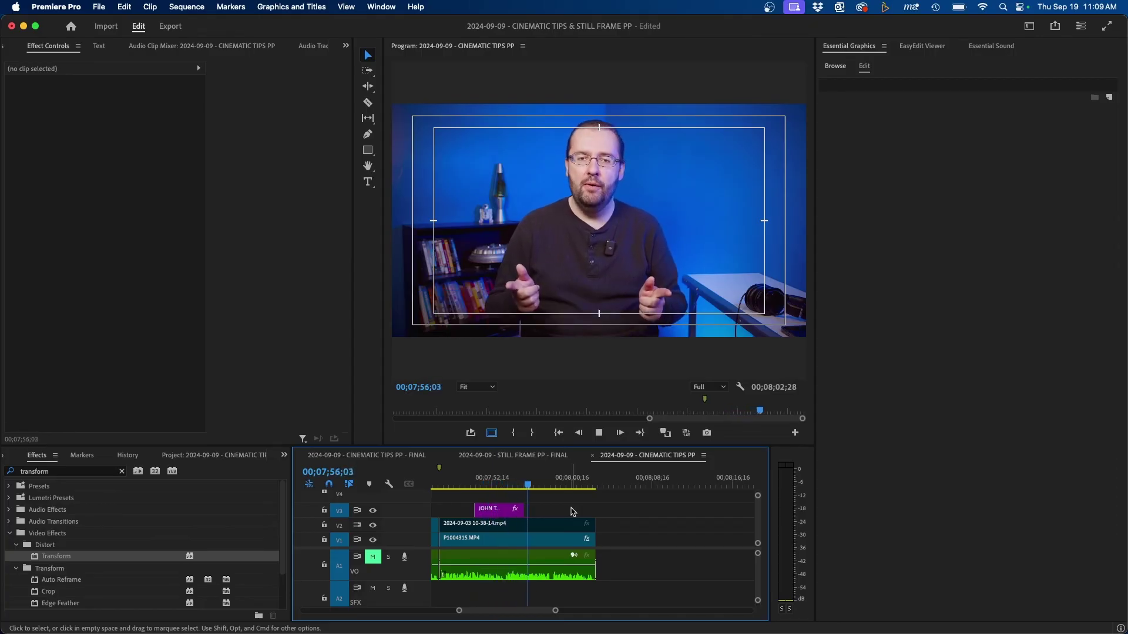
click(498, 509)
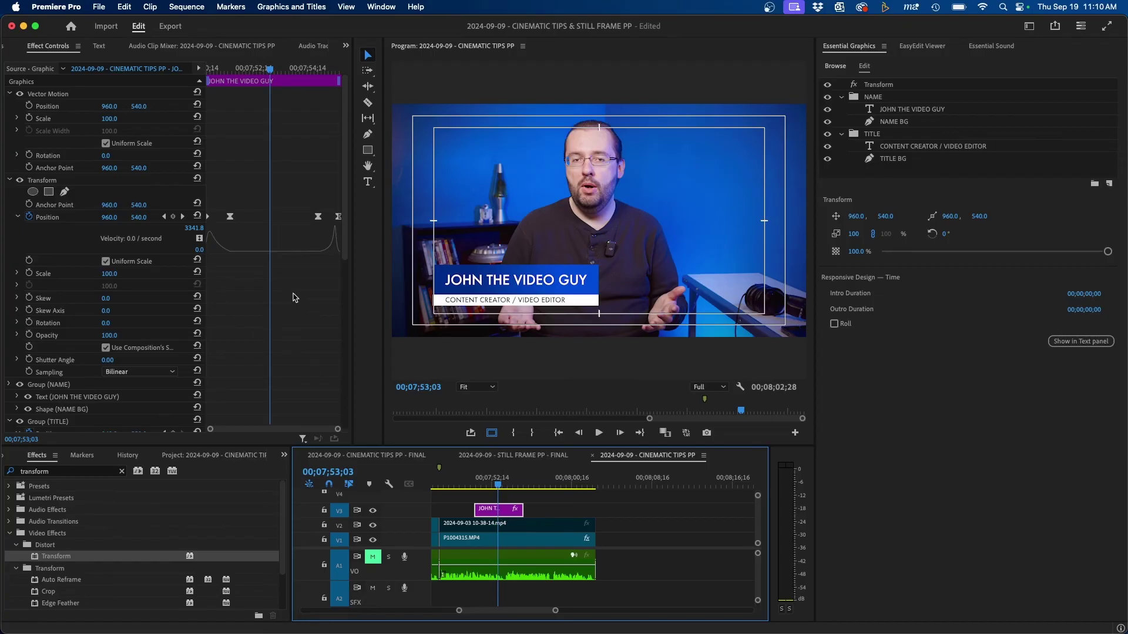
- Maximize the Effect Controls panel with the ` key
scroll(291, 298, down, 5)
scroll(250, 233, up, 5)
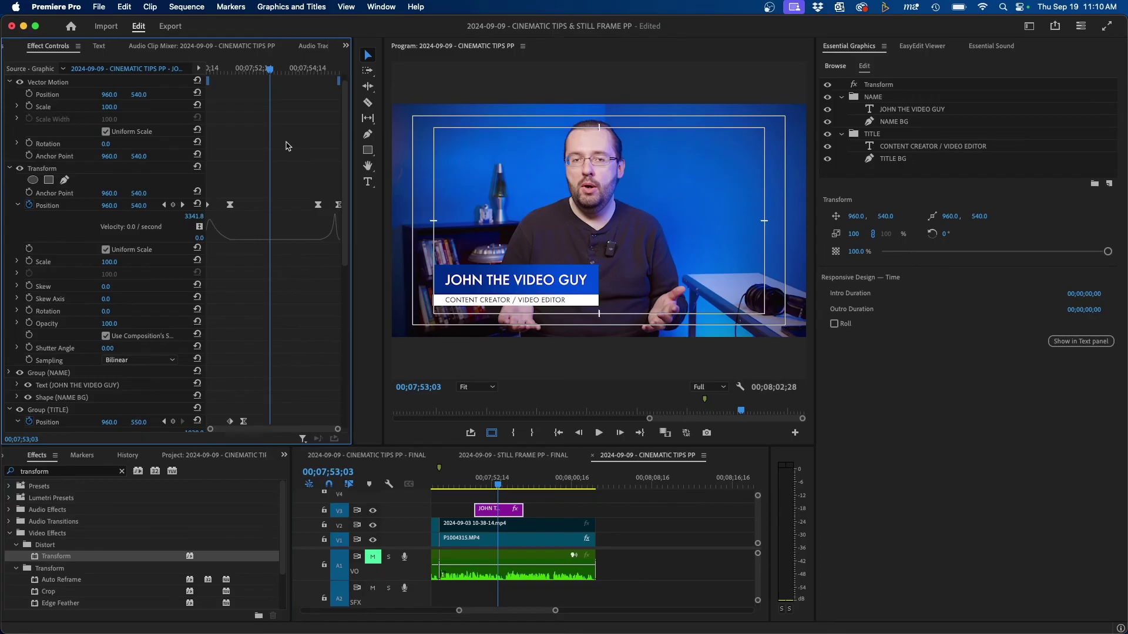
key(grave)
scroll(394, 174, up, 1)
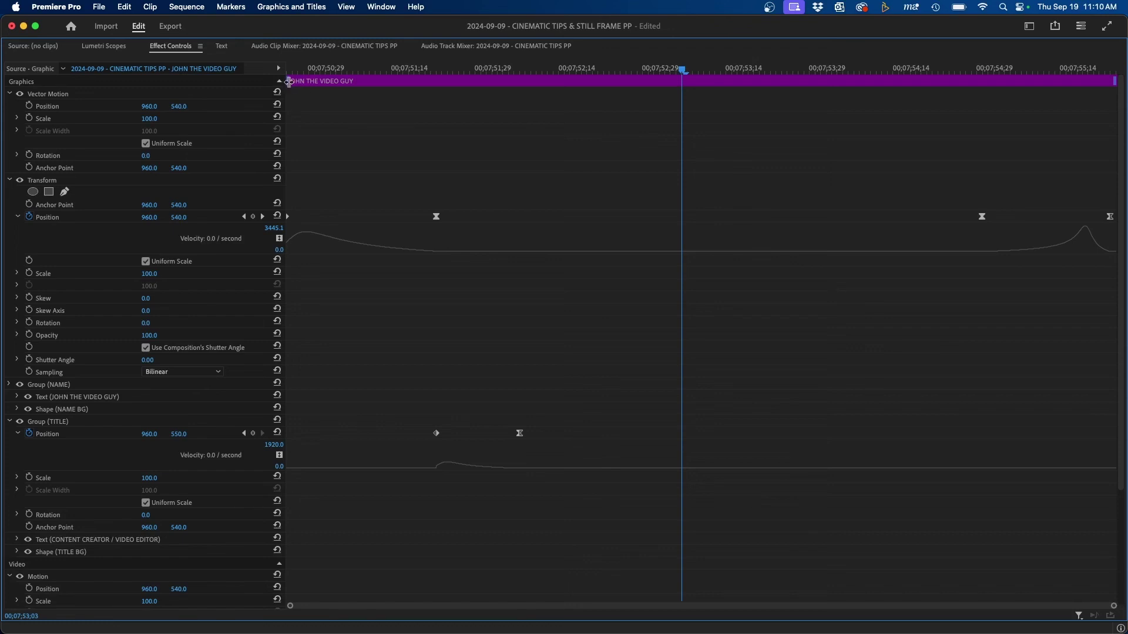
- Set Intro Duration 00;00;01;12 and Outro Duration 00;00;00;24, then extend the V3 clip's end
drag(289, 82, 523, 95)
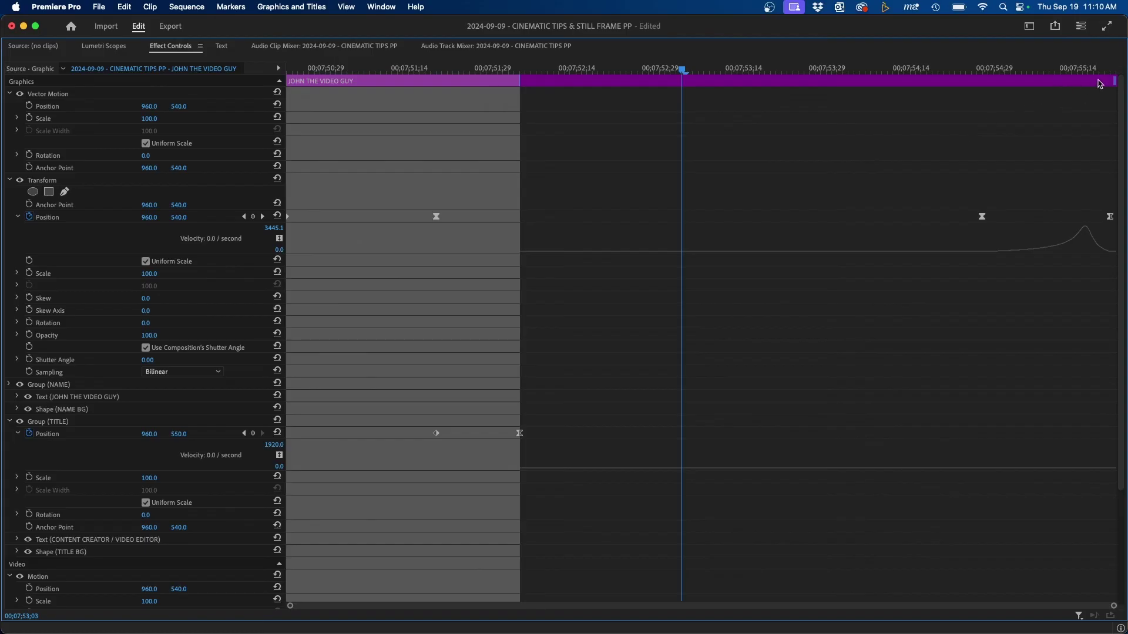
drag(1114, 80, 980, 102)
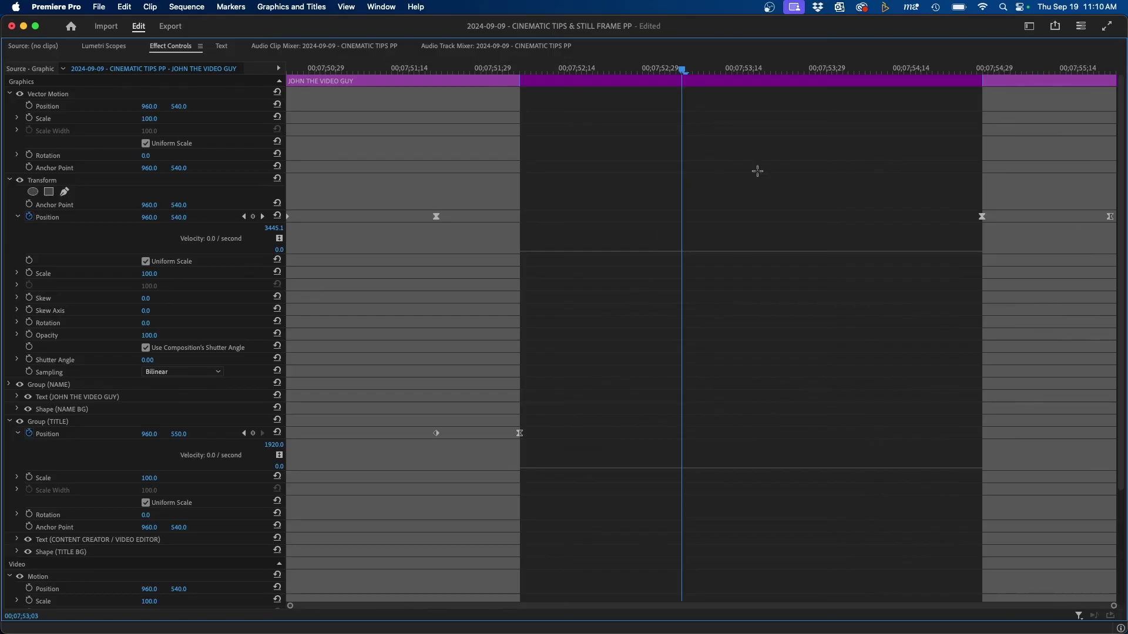
key(grave)
drag(530, 509, 577, 509)
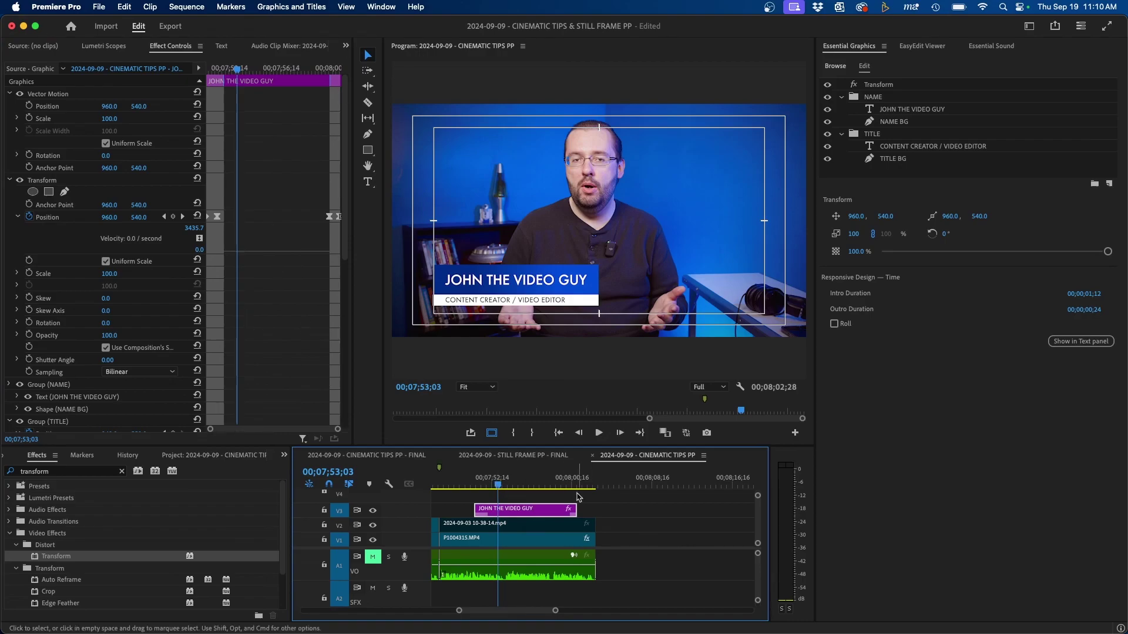
- Trim the V3 lower-third clip shorter, check its keyframes in Effect Controls, then drag it back out
drag(575, 508, 514, 506)
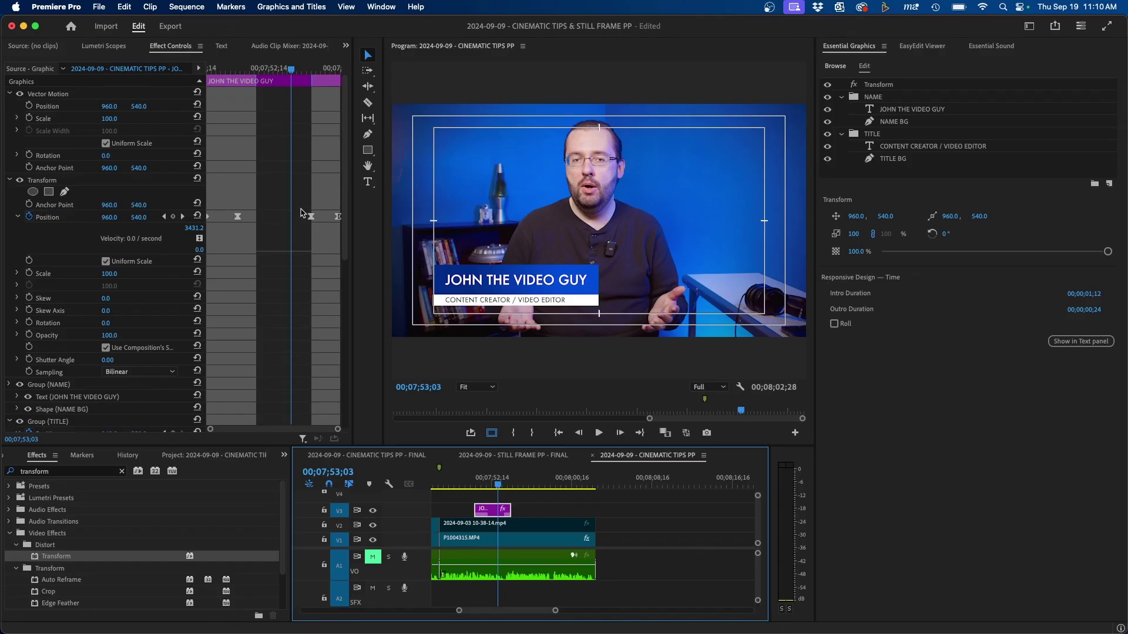
scroll(294, 241, down, 5)
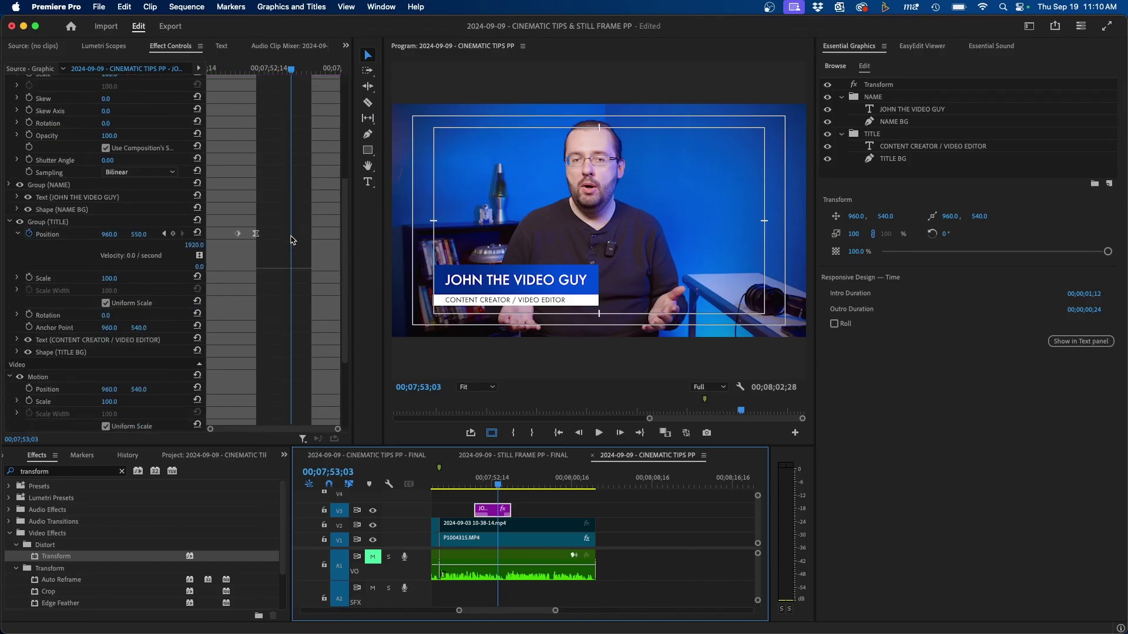
scroll(269, 274, up, 5)
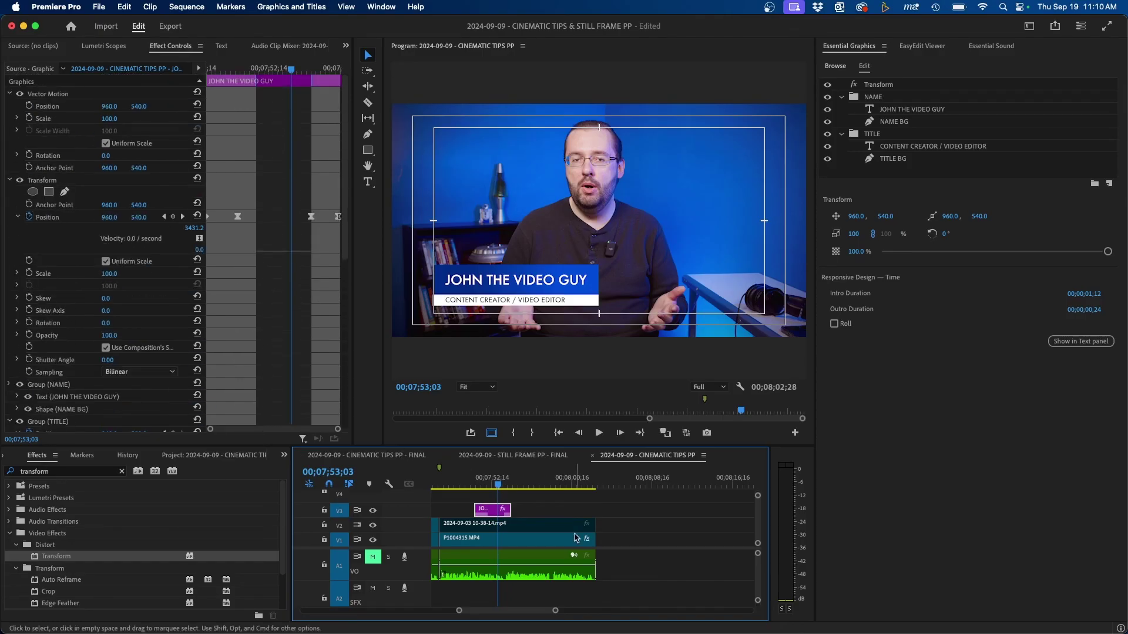
drag(512, 508, 571, 506)
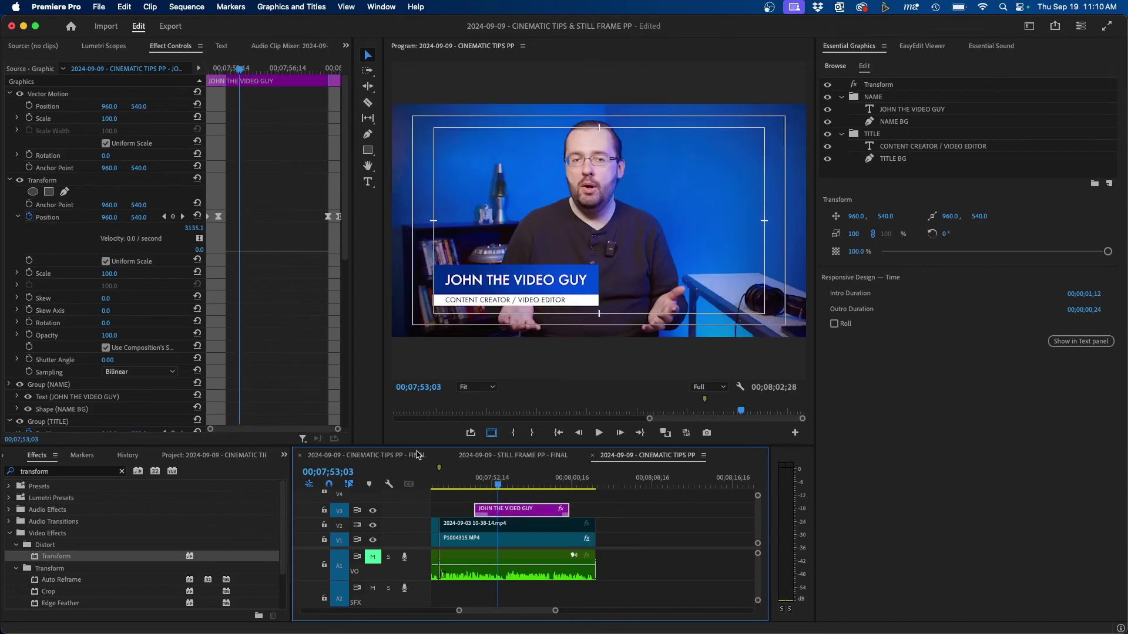